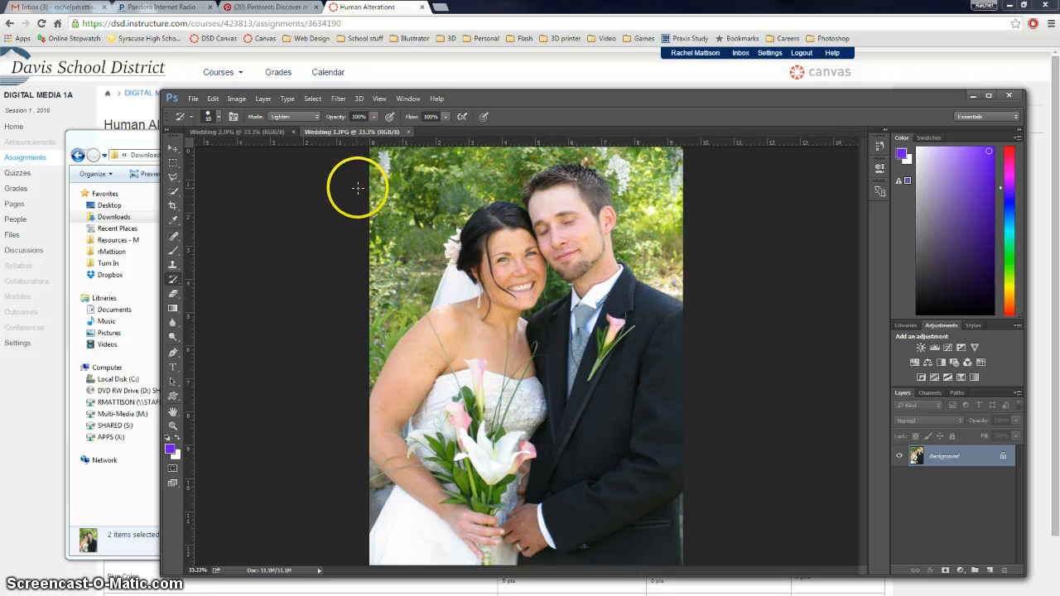
Step: Arrange the Wedding 1 and Wedding 2 photos side by side by tiling all documents vertically
{"action": "left_click", "coordinate": [409, 98]}
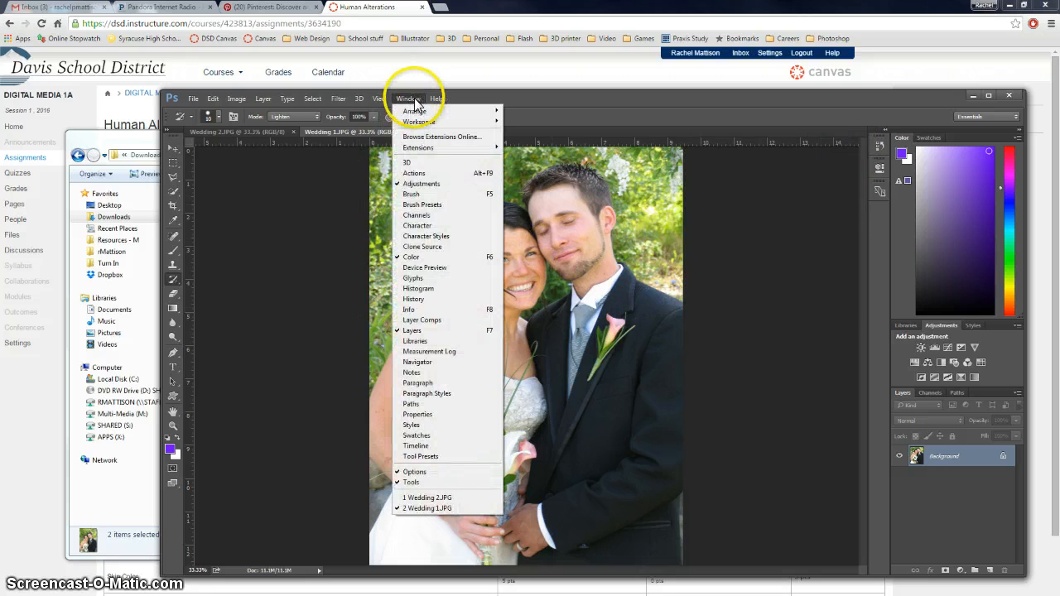
{"action": "mouse_move", "coordinate": [485, 111]}
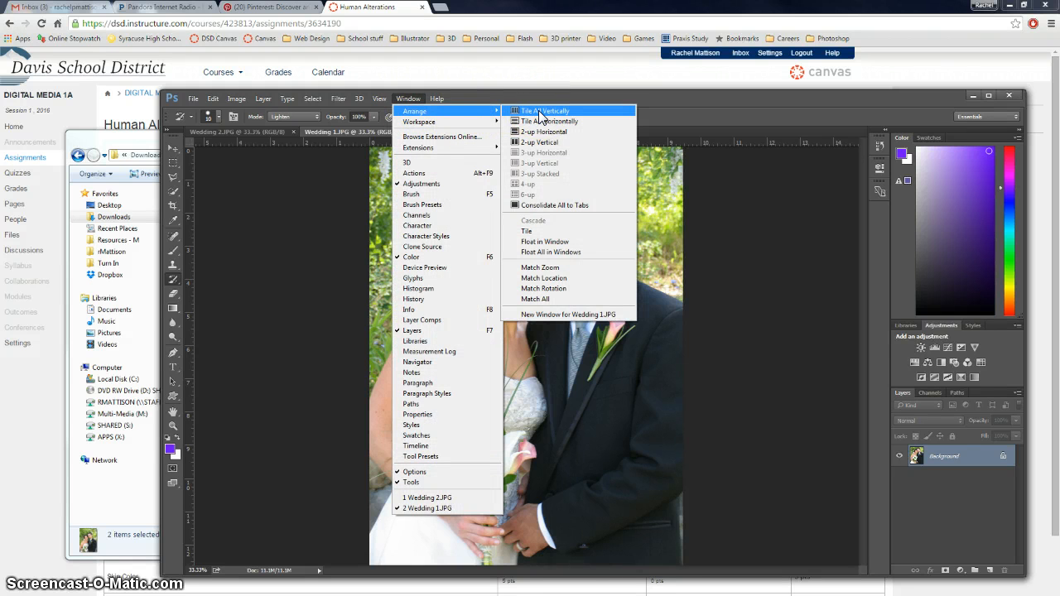
{"action": "left_click", "coordinate": [538, 110]}
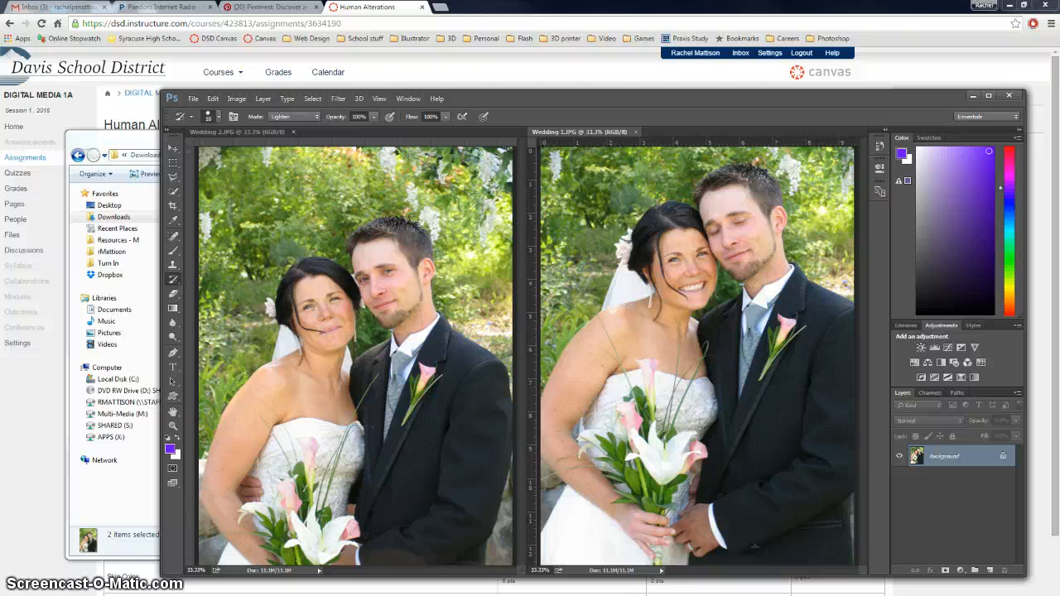
Step: Activate the Clone Stamp tool and display the Clone Source settings
{"action": "left_click", "coordinate": [174, 266]}
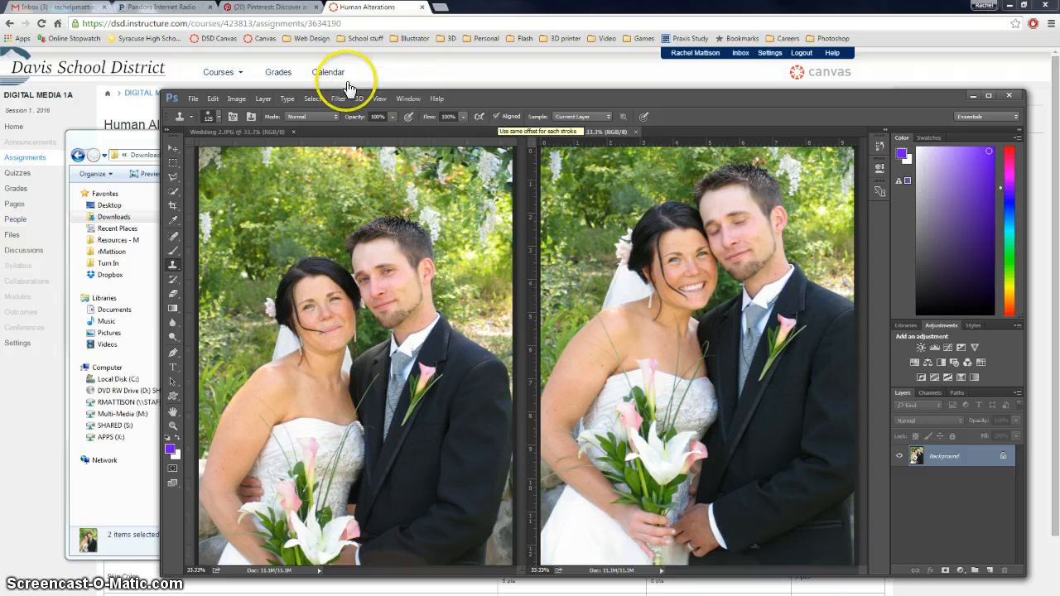
{"action": "left_click", "coordinate": [408, 98]}
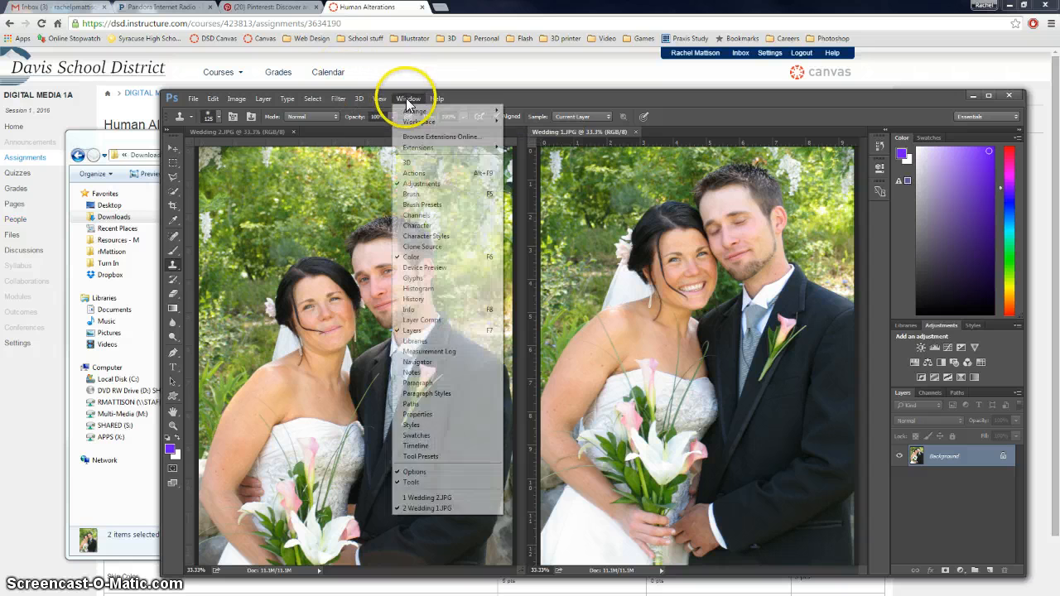
{"action": "left_click", "coordinate": [425, 247]}
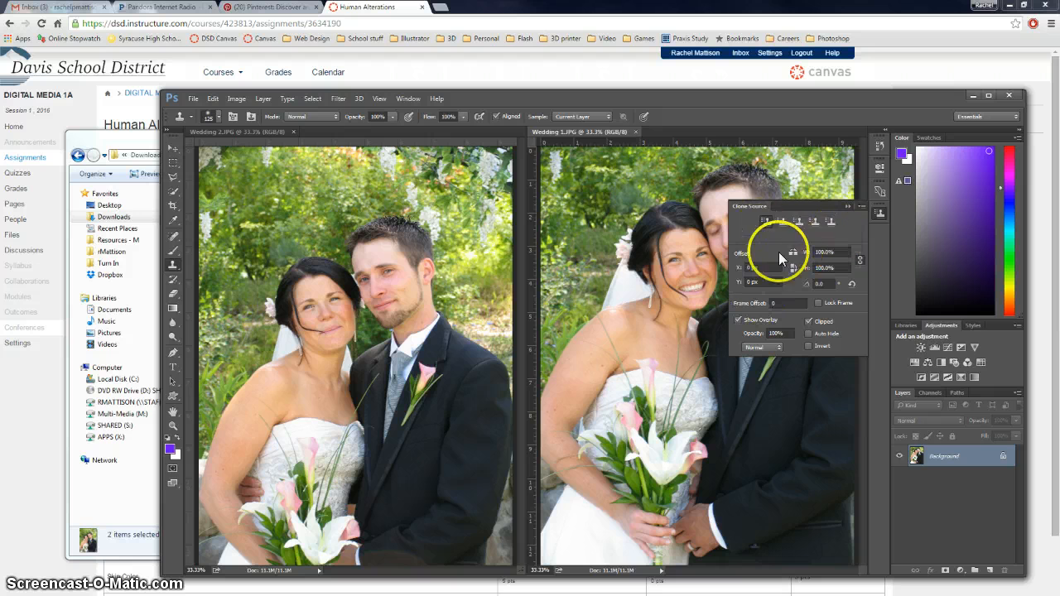
Step: With Wedding 1 as the active document, sample the groom's open eyes in Wedding 2 as the clone source
{"action": "left_click", "coordinate": [251, 132]}
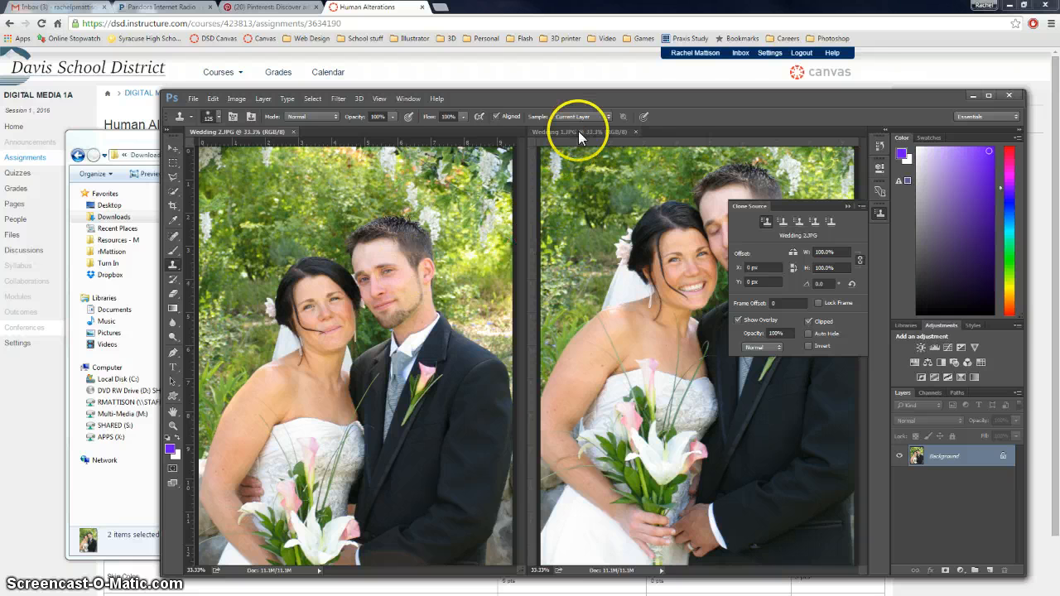
{"action": "left_click", "coordinate": [603, 132]}
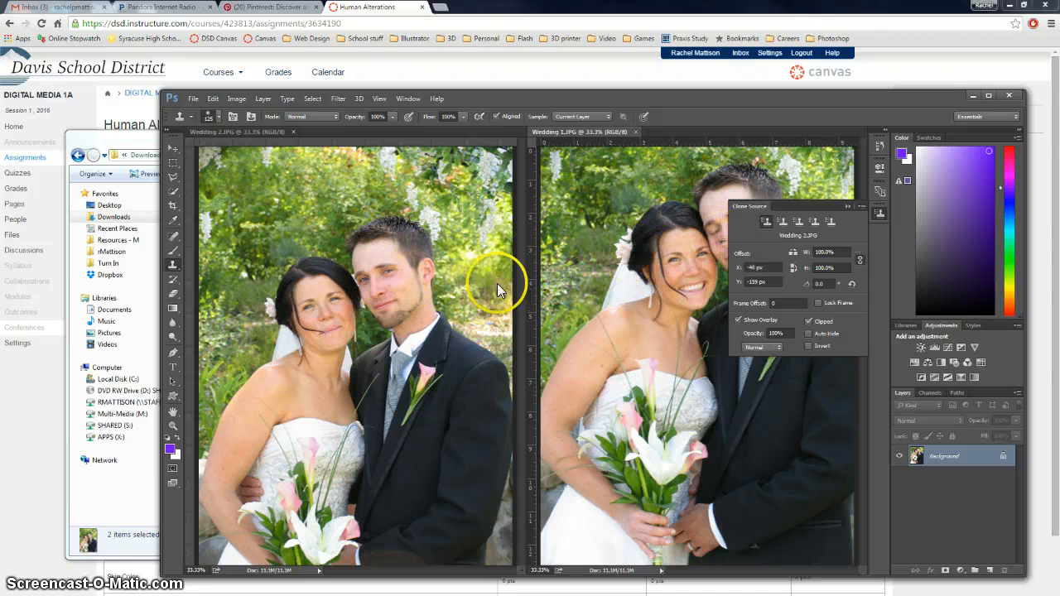
{"action": "left_click", "coordinate": [402, 277], "text": "alt"}
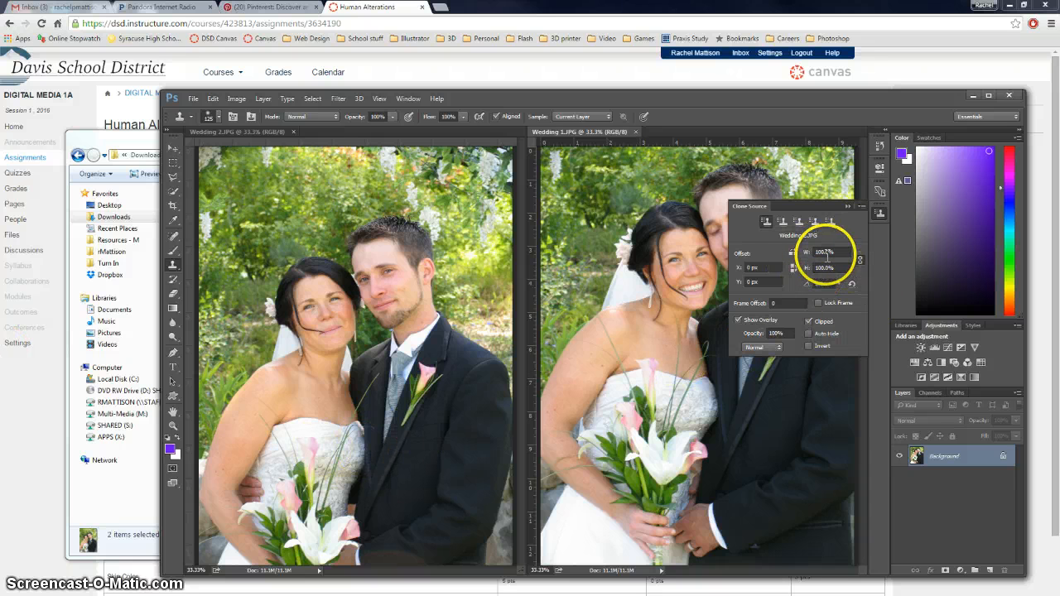
Step: Scale the clone source to 105% in width and height, and collapse the Clone Source settings
{"action": "left_click", "coordinate": [825, 252]}
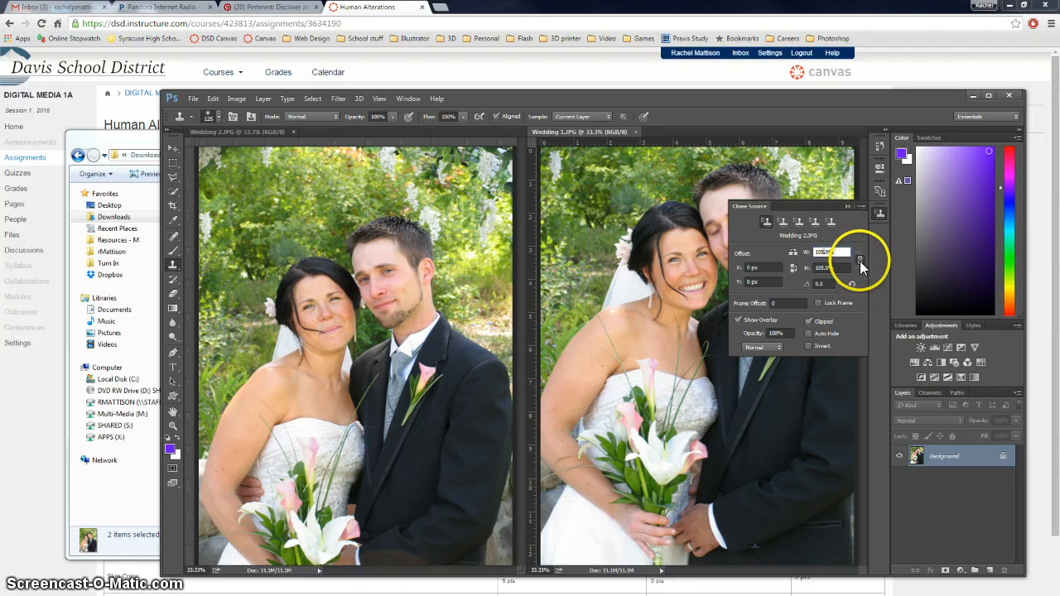
{"action": "left_click", "coordinate": [12, 274]}
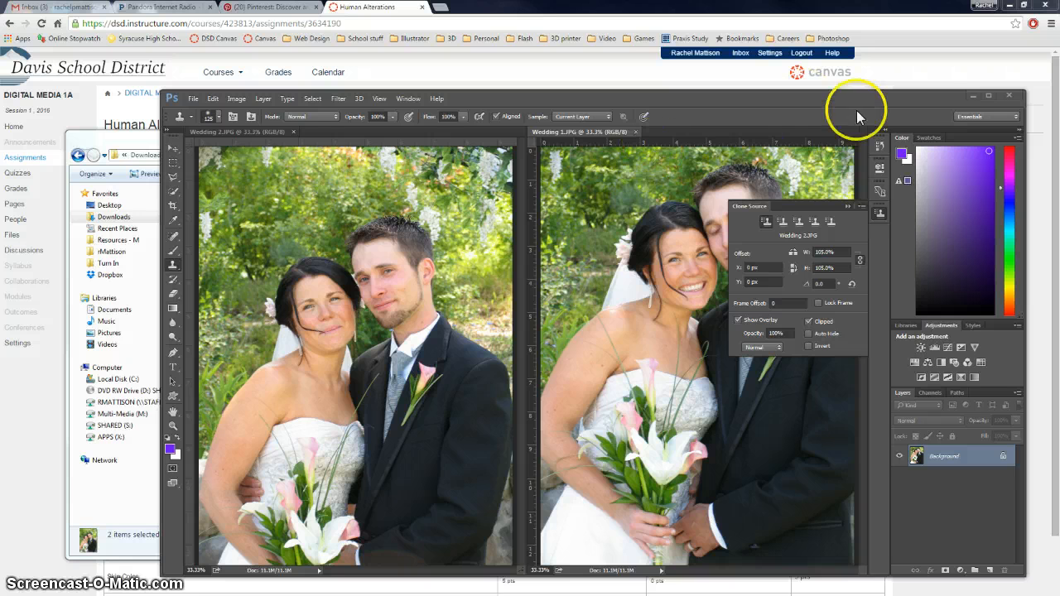
{"action": "left_click", "coordinate": [846, 204]}
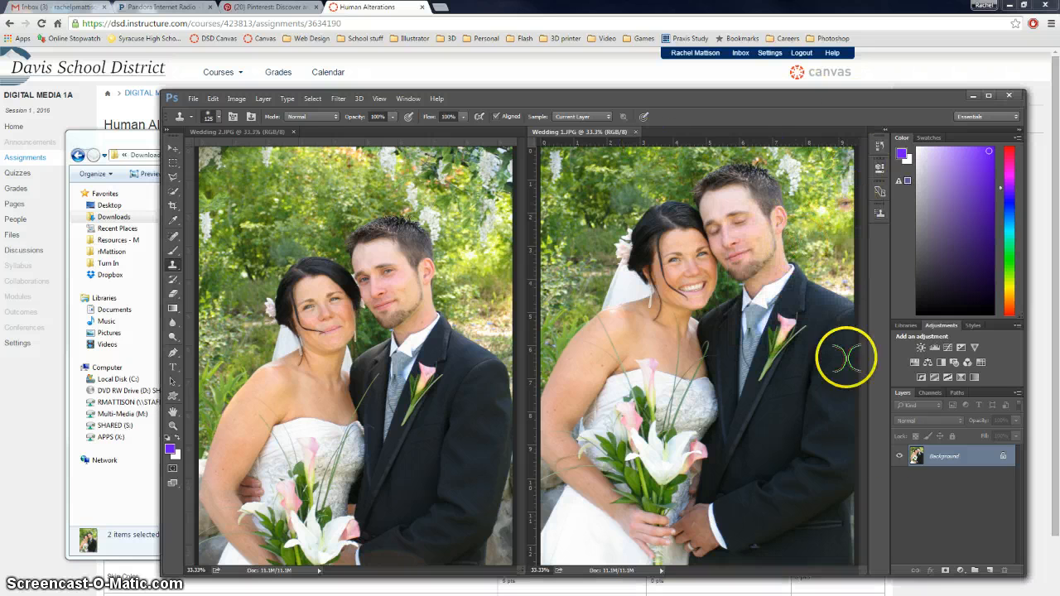
Step: Add a new layer above the background of Wedding 1 and name it "clone eyes"
{"action": "left_click", "coordinate": [989, 571]}
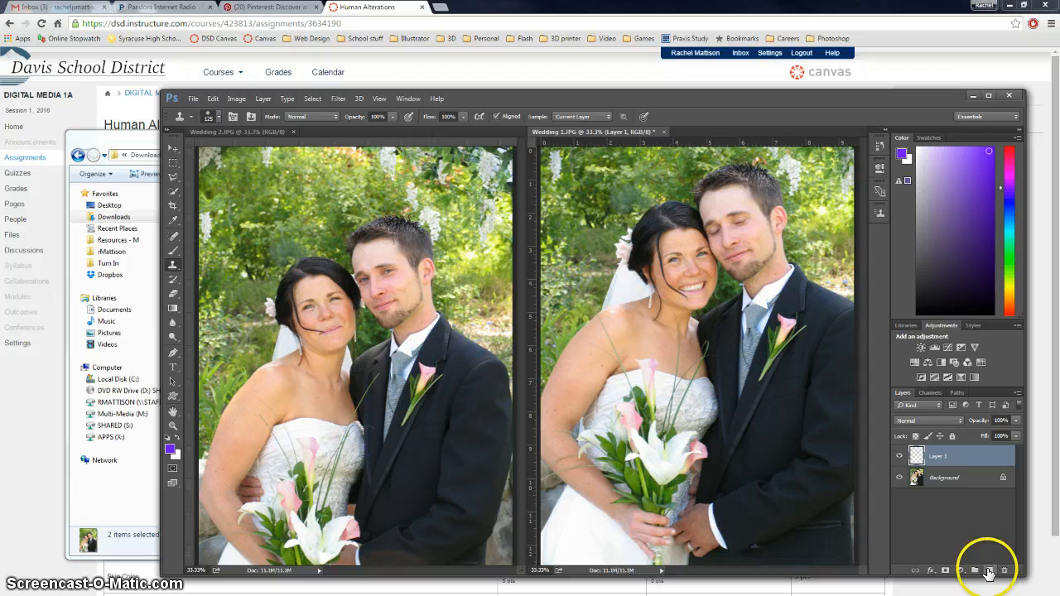
{"action": "double_click", "coordinate": [939, 460]}
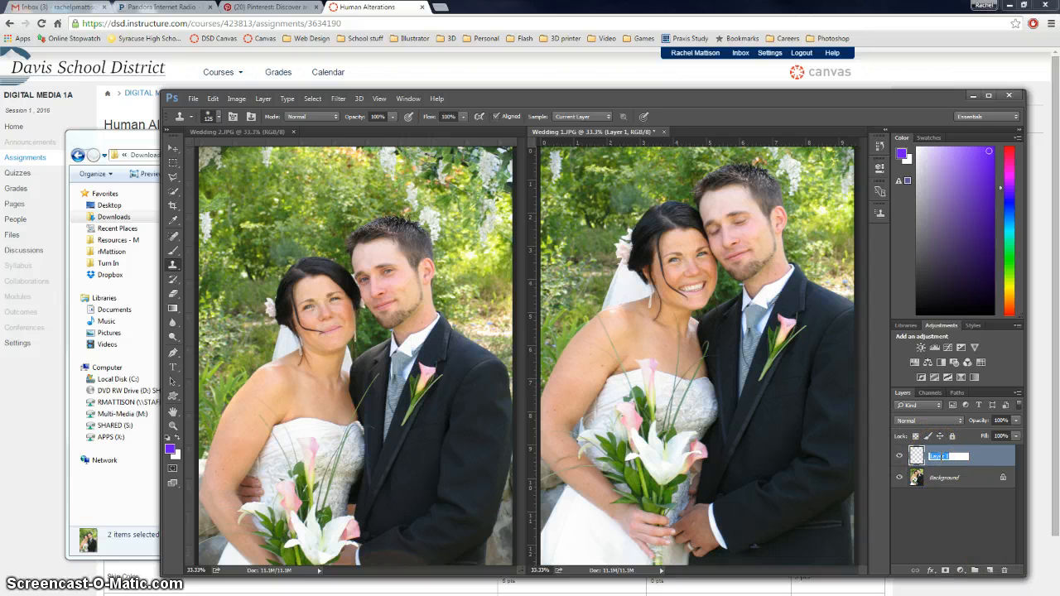
{"action": "type", "text": "clone eyes"}
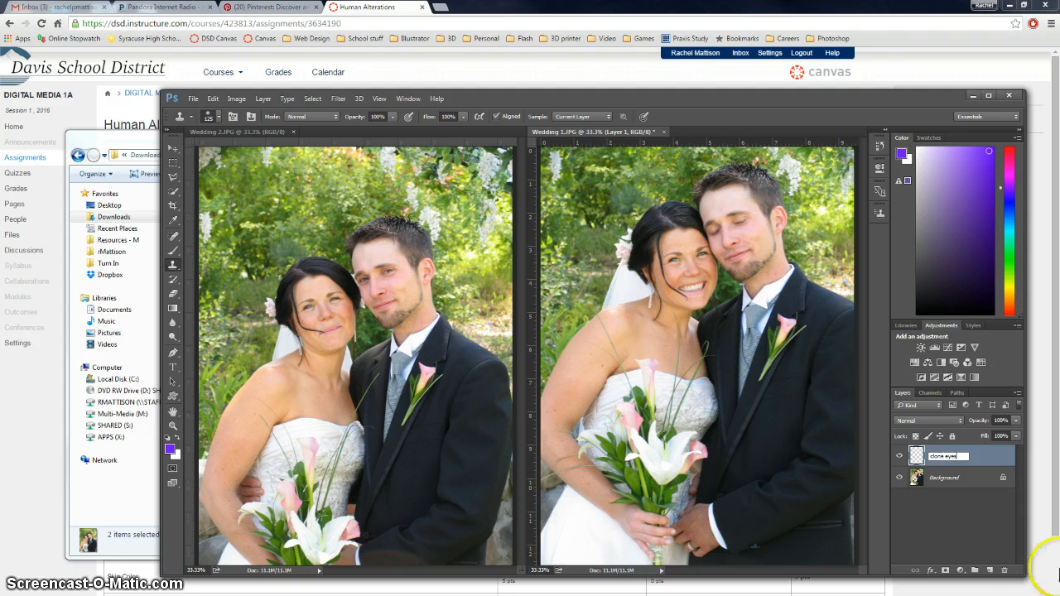
{"action": "left_click", "coordinate": [881, 351]}
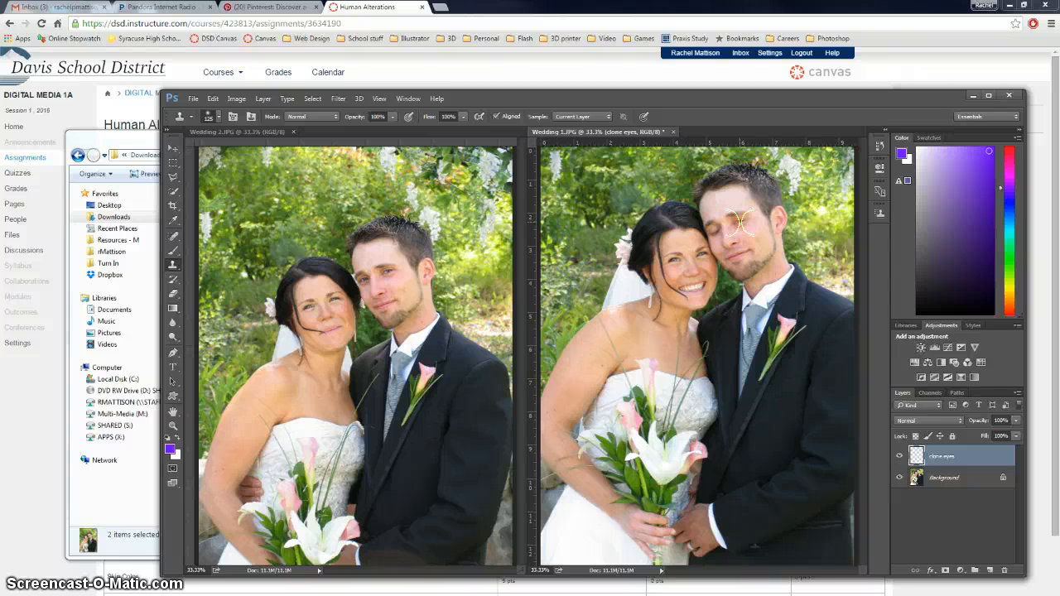
Step: Enlarge the clone brush to 300 and paint the sampled open eyes over the groom's closed eyes in Wedding 1
{"action": "key", "text": "bracketright"}
{"action": "key", "text": "bracketright"}
{"action": "key", "text": "bracketright"}
{"action": "key", "text": "bracketright"}
{"action": "key", "text": "bracketright"}
{"action": "left_click_drag", "start_coordinate": [737, 224], "coordinate": [741, 222]}
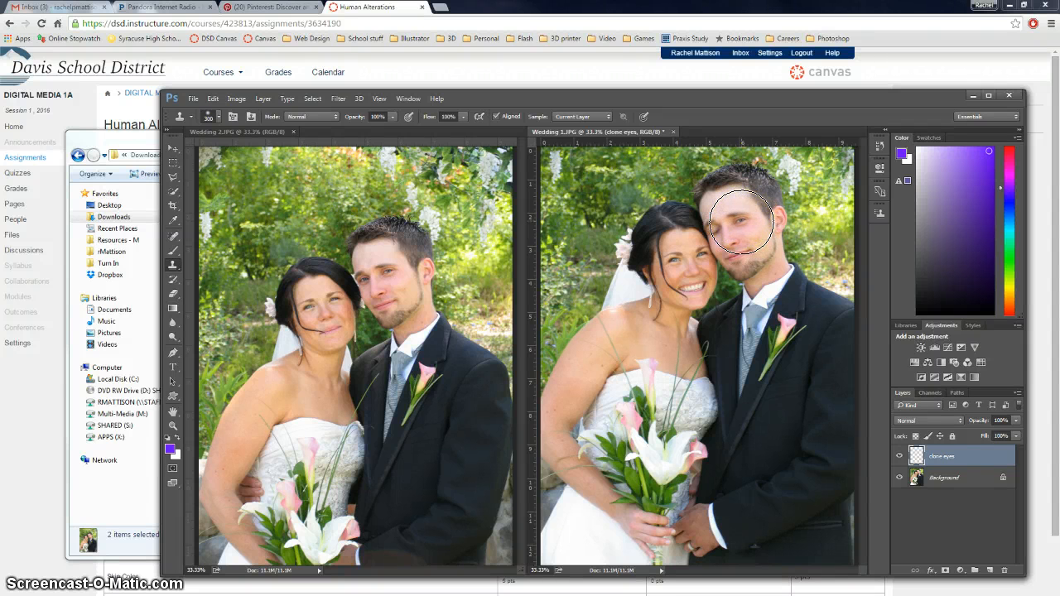
{"action": "mouse_move", "coordinate": [739, 222]}
{"action": "left_mouse_down"}
{"action": "mouse_move", "coordinate": [733, 235]}
{"action": "mouse_move", "coordinate": [723, 230]}
{"action": "left_mouse_up"}
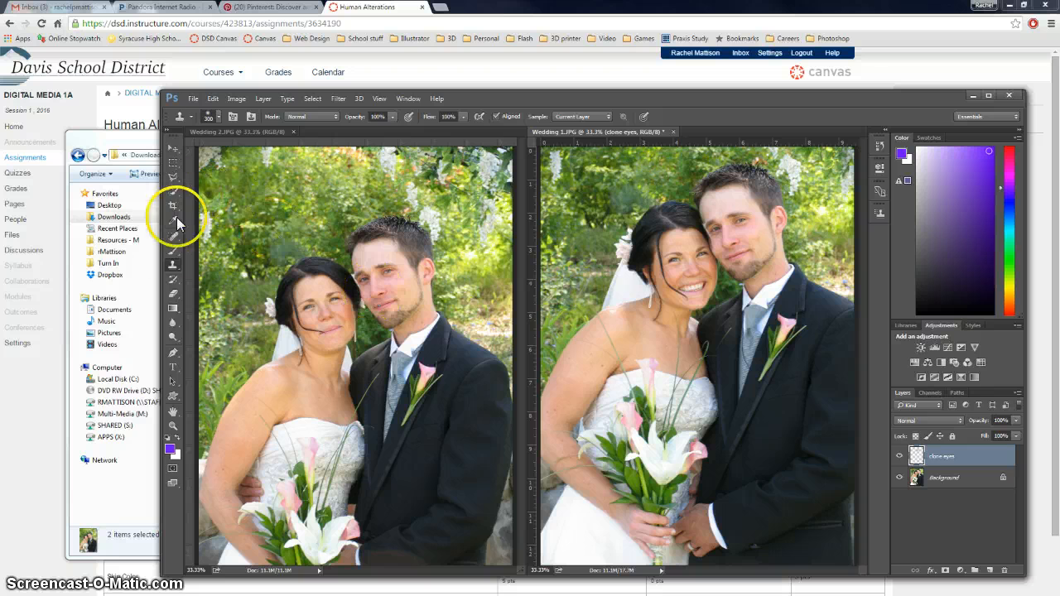
Step: With the Eraser at size 40, remove excess cloned pixels along the edge where the groom's face meets the bride's
{"action": "left_click", "coordinate": [173, 298]}
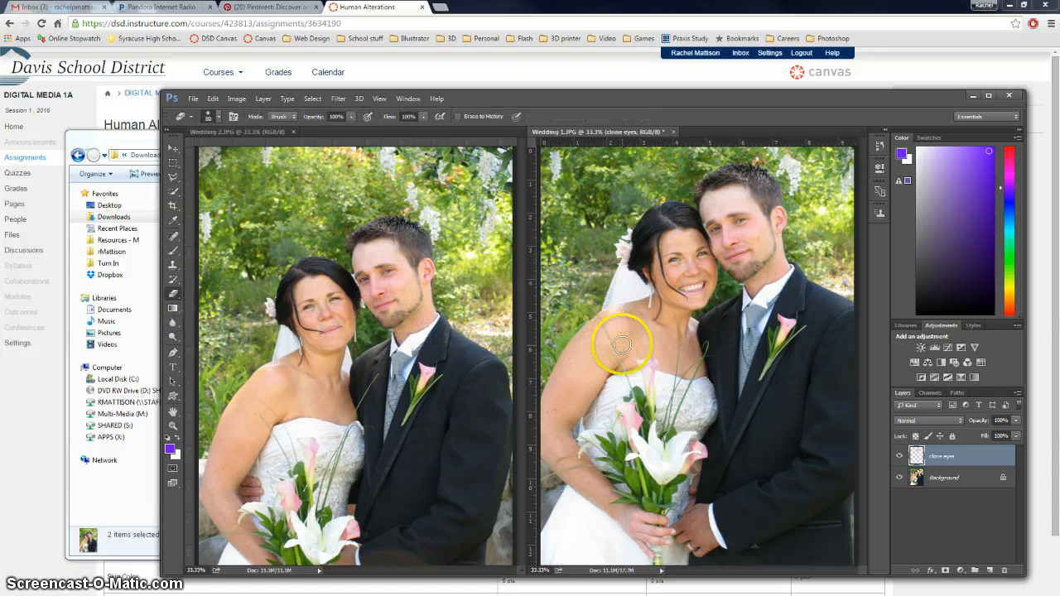
{"action": "scroll", "coordinate": [716, 284], "scroll_direction": "up", "scroll_amount": 3}
{"action": "scroll", "coordinate": [737, 230], "scroll_direction": "up", "scroll_amount": 1}
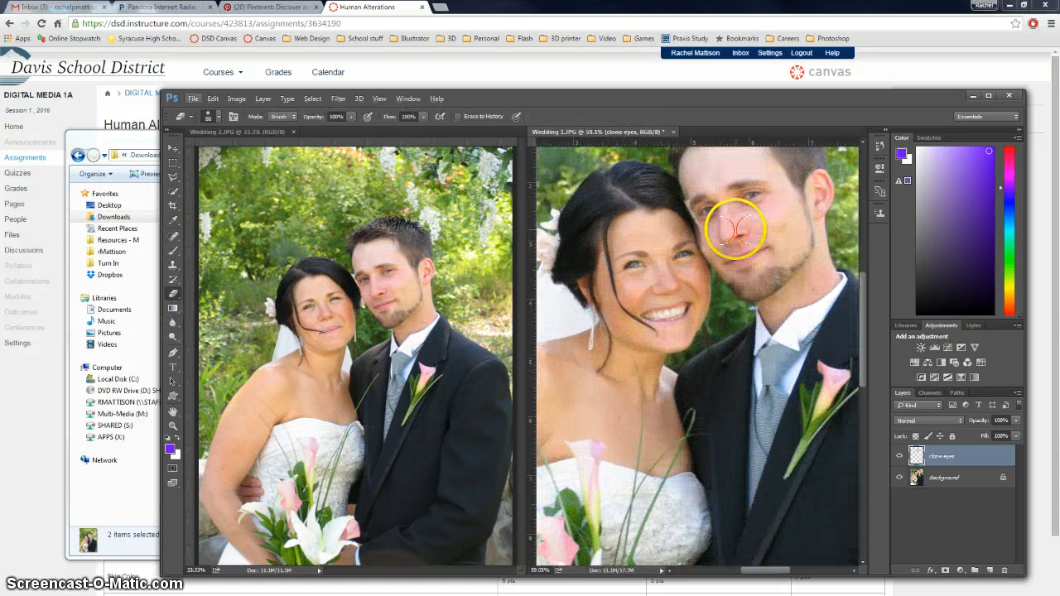
{"action": "left_click_drag", "start_coordinate": [722, 221], "coordinate": [726, 358]}
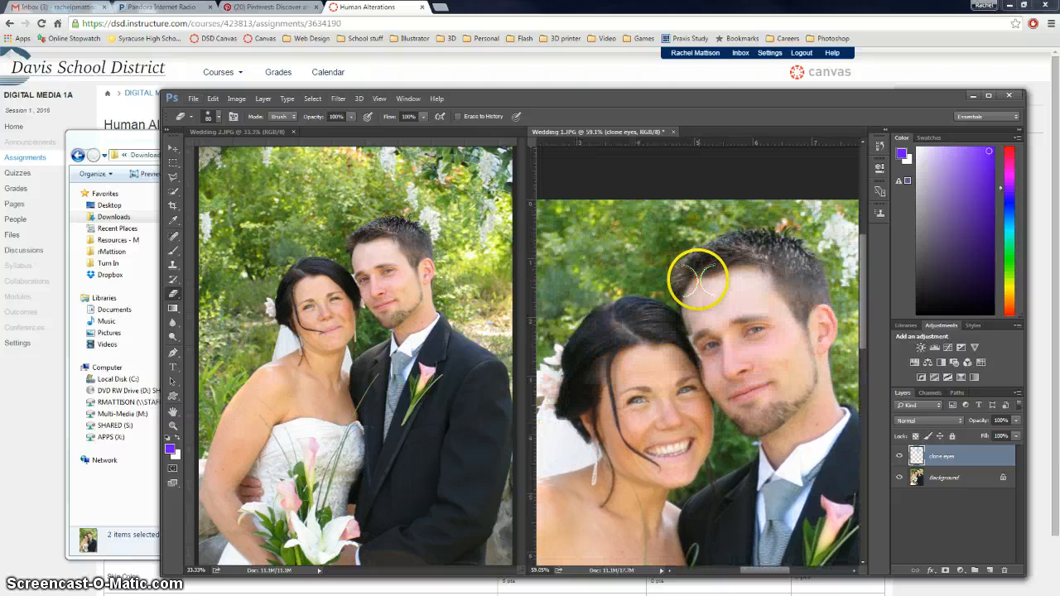
{"action": "key", "text": "bracketleft"}
{"action": "key", "text": "bracketleft"}
{"action": "key", "text": "bracketleft"}
{"action": "key", "text": "bracketleft"}
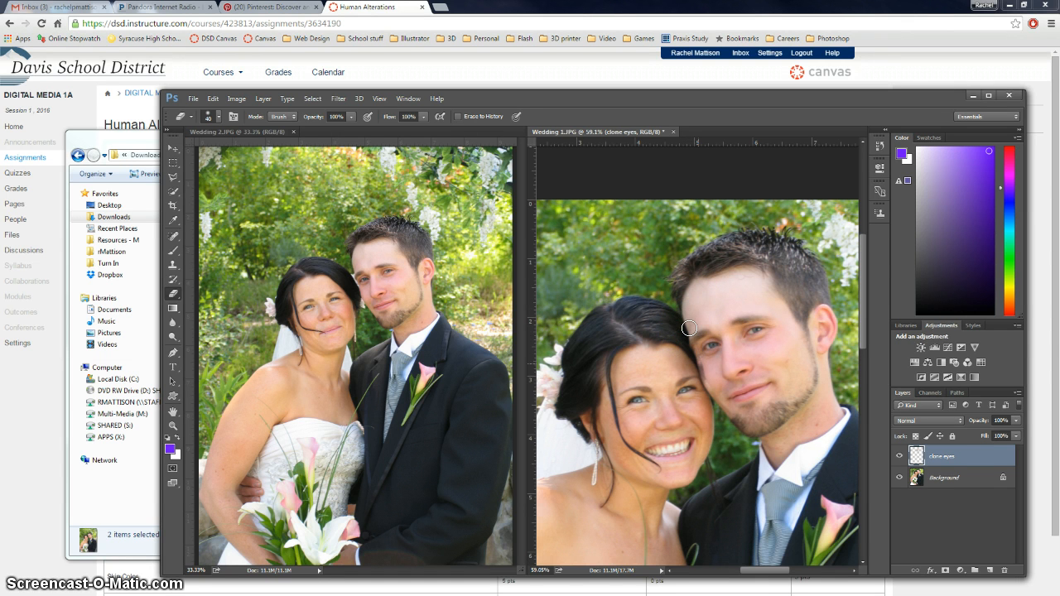
{"action": "left_click_drag", "start_coordinate": [733, 413], "coordinate": [694, 346]}
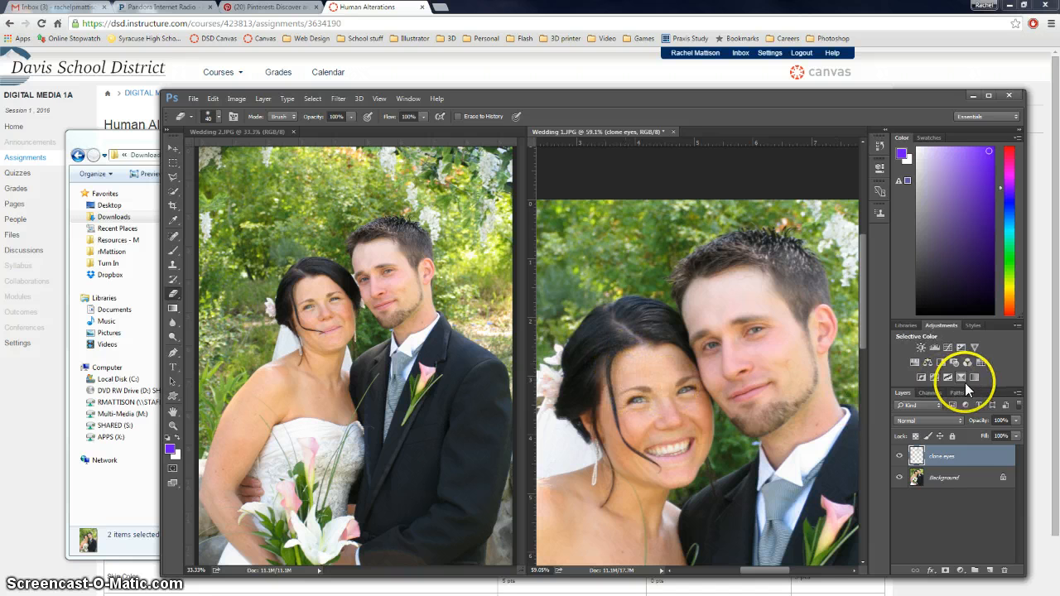
{"action": "scroll", "coordinate": [823, 357], "scroll_direction": "down", "scroll_amount": 2}
{"action": "scroll", "coordinate": [823, 357], "scroll_direction": "down", "scroll_amount": 2}
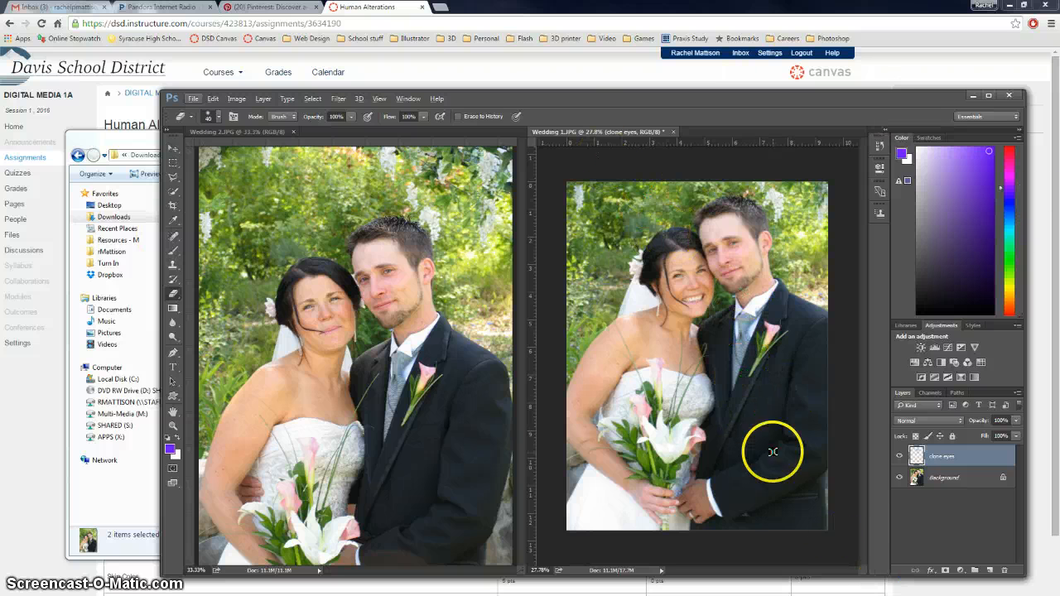
Step: Save the edited photo as a JPEG copy named Wedding 3, accepting the offered JPEG options
{"action": "left_click", "coordinate": [192, 99]}
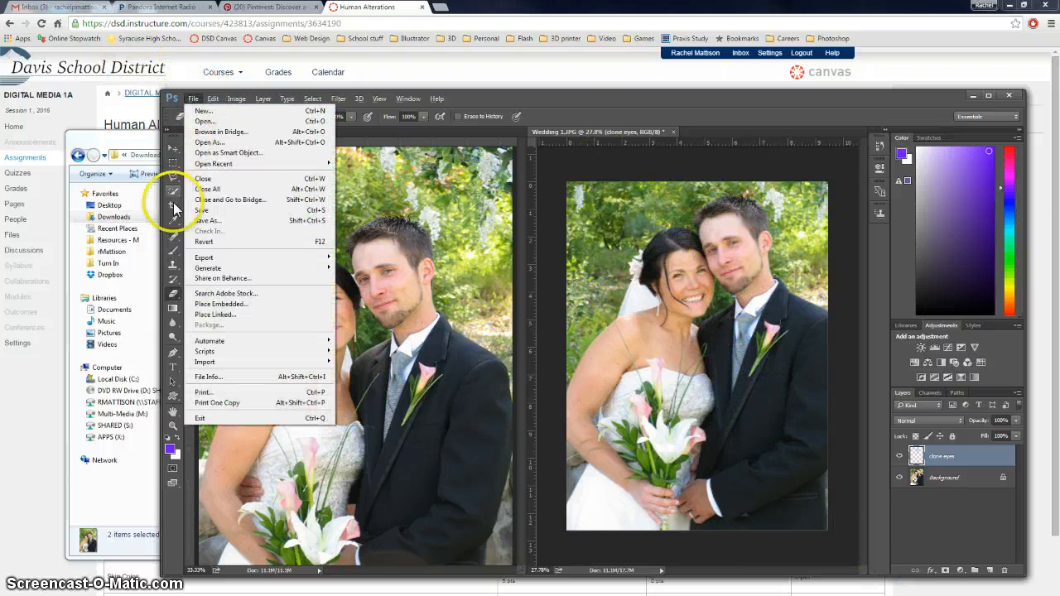
{"action": "left_click", "coordinate": [219, 224]}
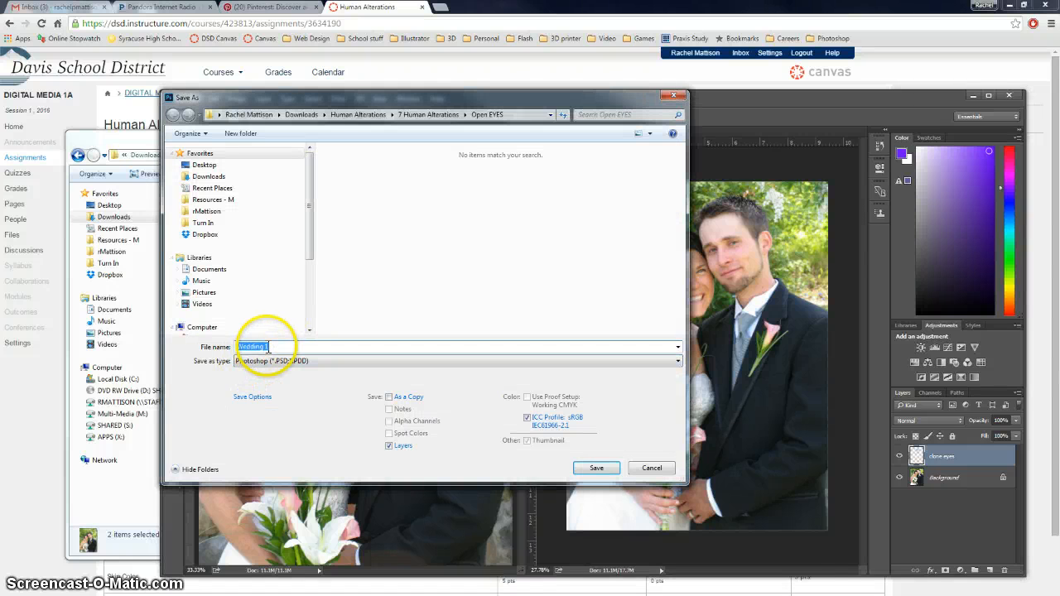
{"action": "left_click", "coordinate": [267, 348]}
{"action": "key", "text": "BackSpace"}
{"action": "type", "text": "3"}
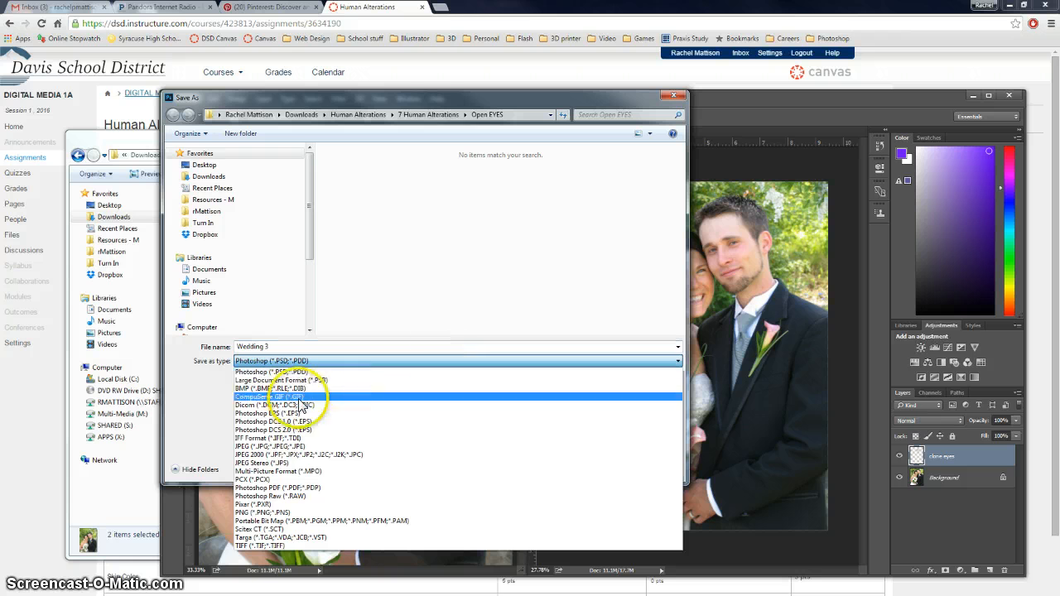
{"action": "left_click", "coordinate": [282, 446]}
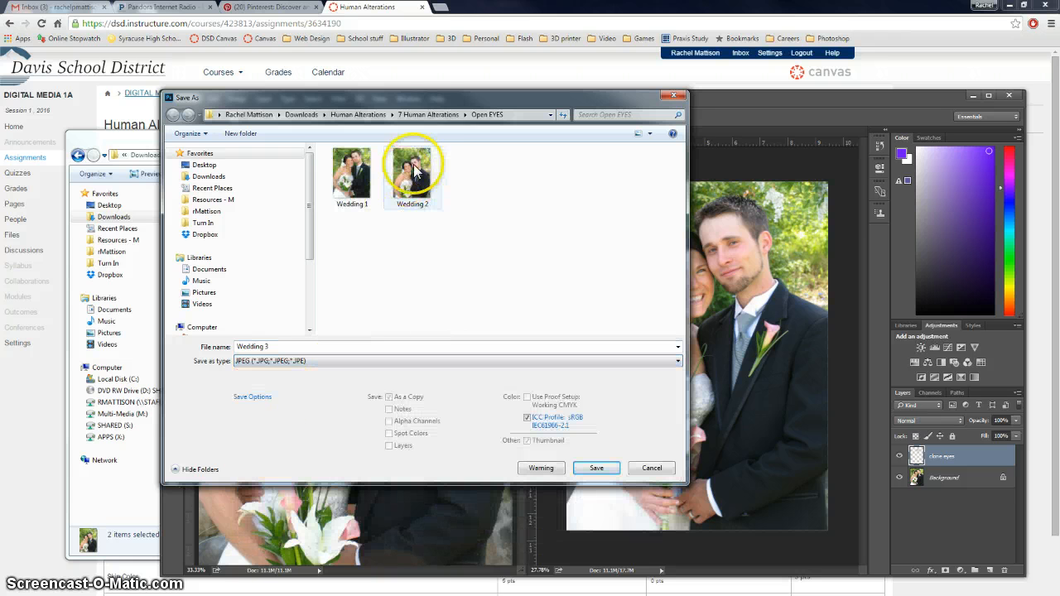
{"action": "left_click", "coordinate": [596, 469]}
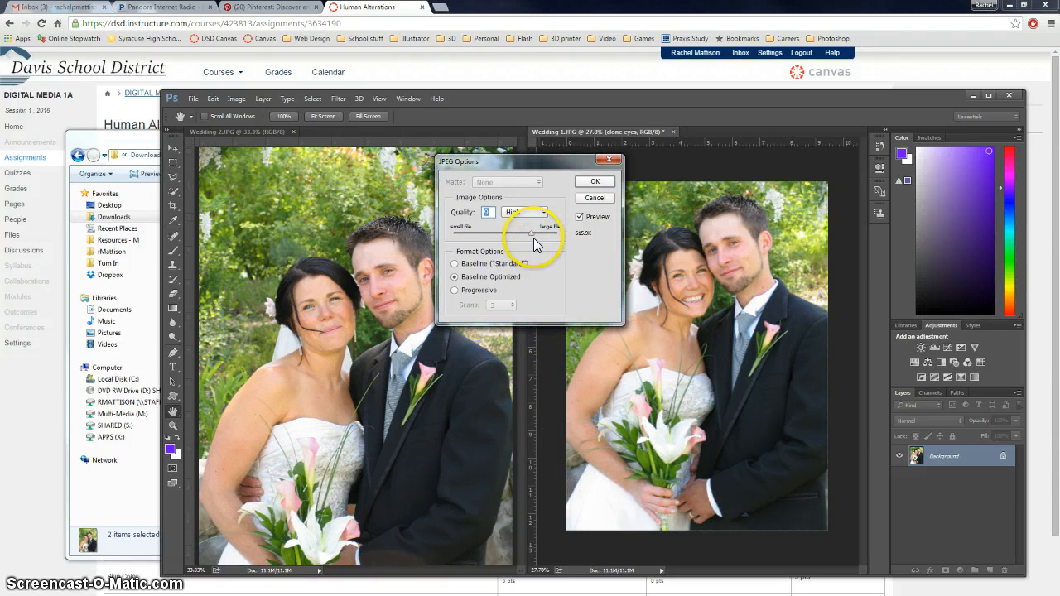
{"action": "left_click", "coordinate": [600, 184]}
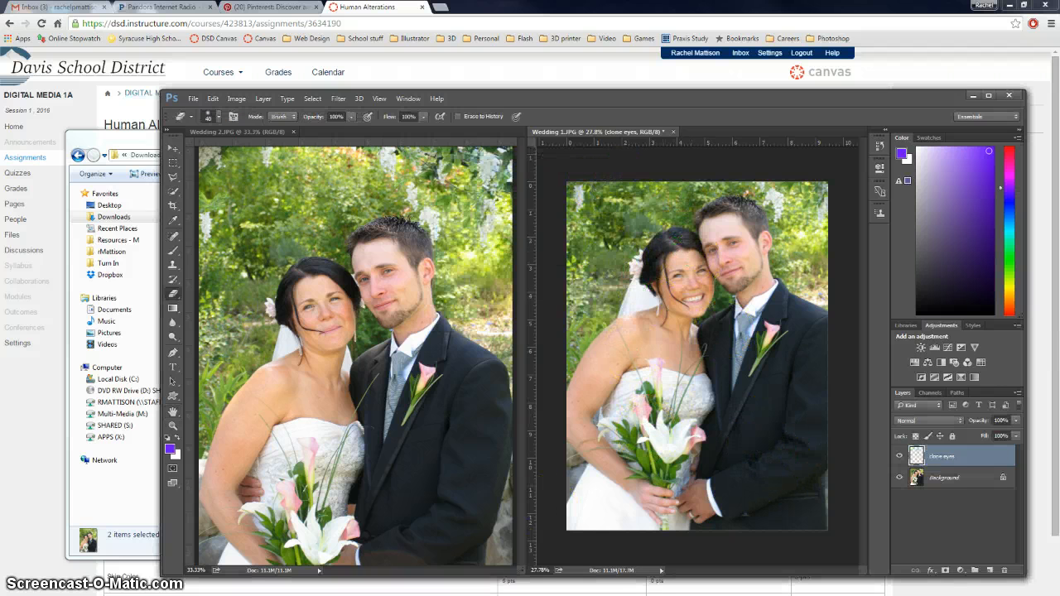
Step: Switch to Snipping Tool and capture a new snip of the whole edited Wedding 1 photo
{"action": "key", "text": "alt+Tab"}
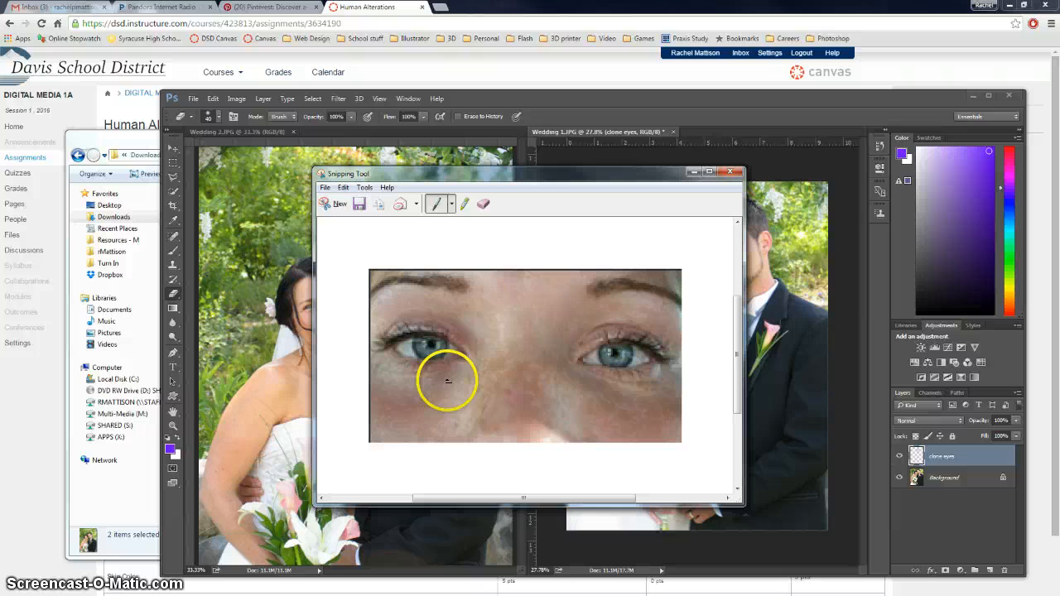
{"action": "left_click", "coordinate": [339, 204]}
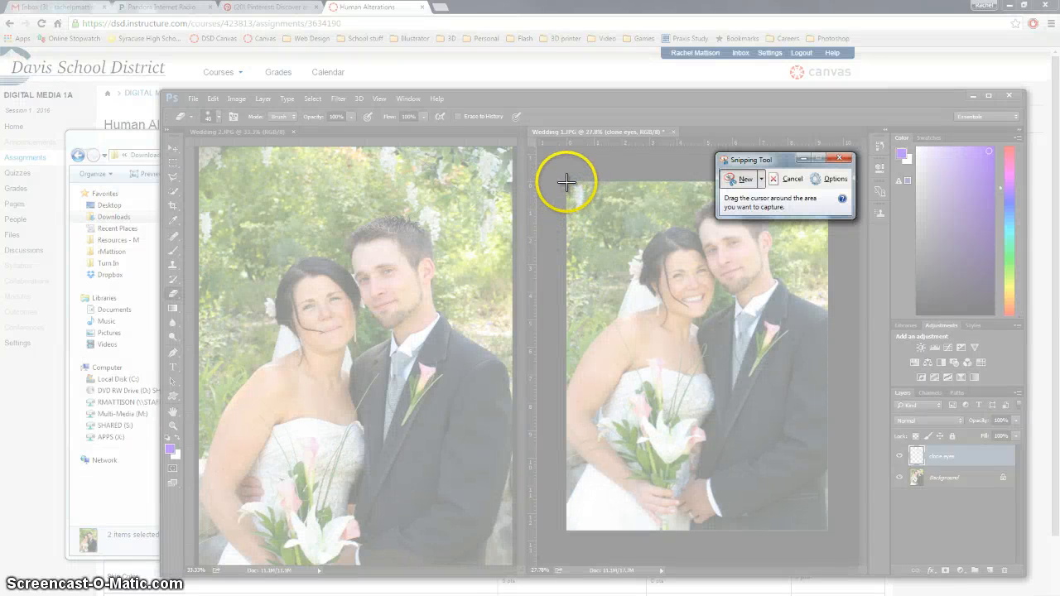
{"action": "left_click_drag", "start_coordinate": [567, 181], "coordinate": [826, 529]}
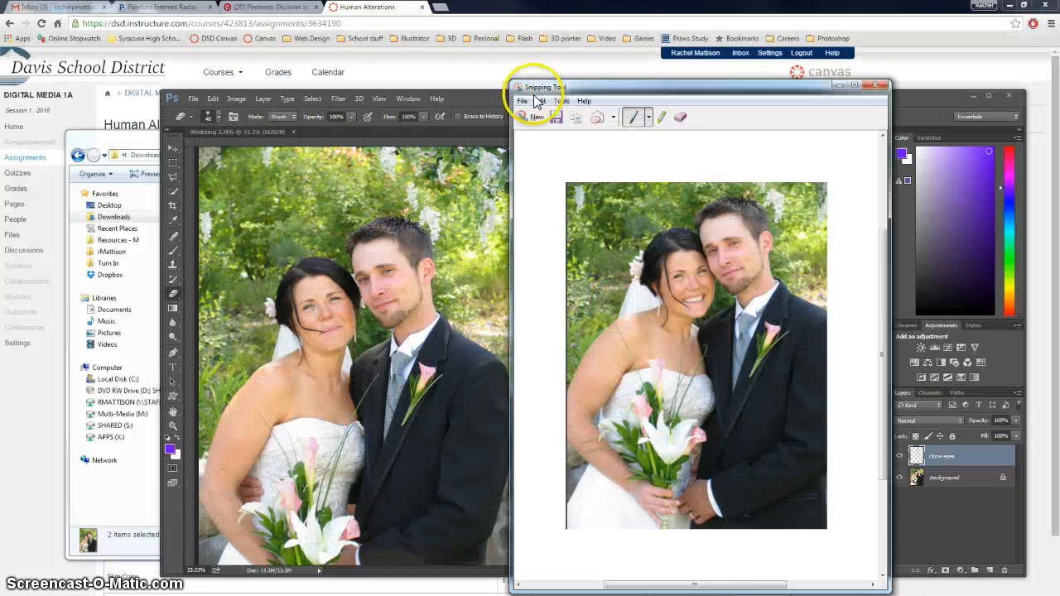
{"action": "left_click", "coordinate": [538, 100]}
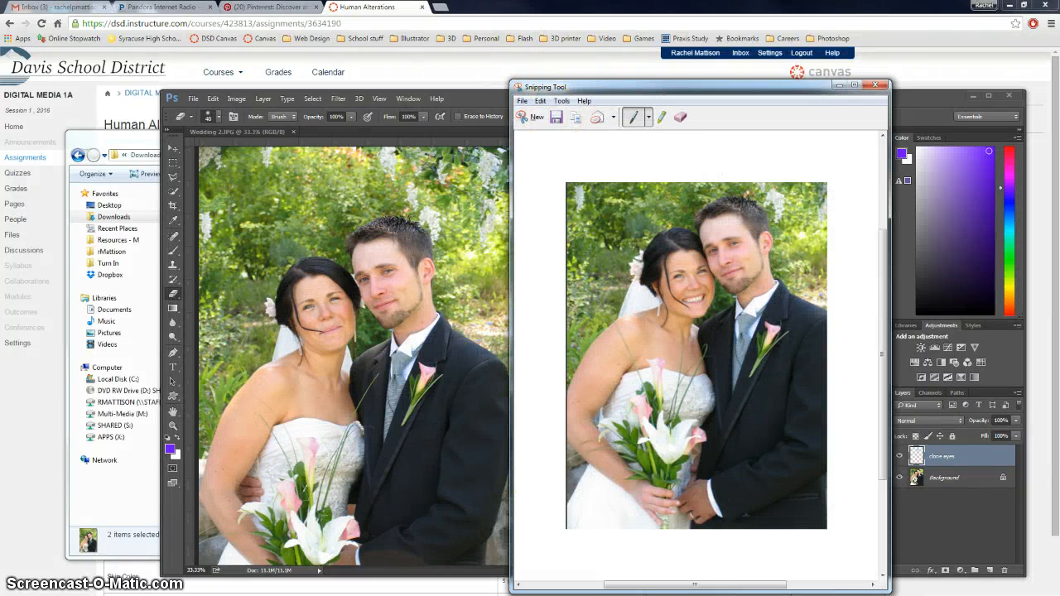
Step: Switch to Document1 in Word and paste the wedding photo snip below the picture of the blue eyes
{"action": "left_click", "coordinate": [259, 595]}
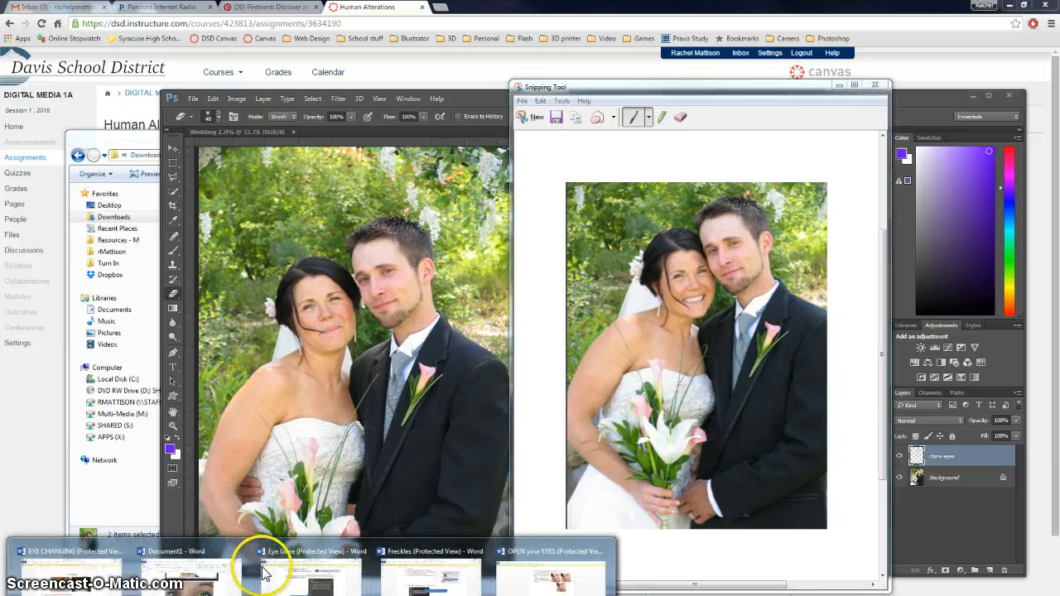
{"action": "left_click", "coordinate": [190, 571]}
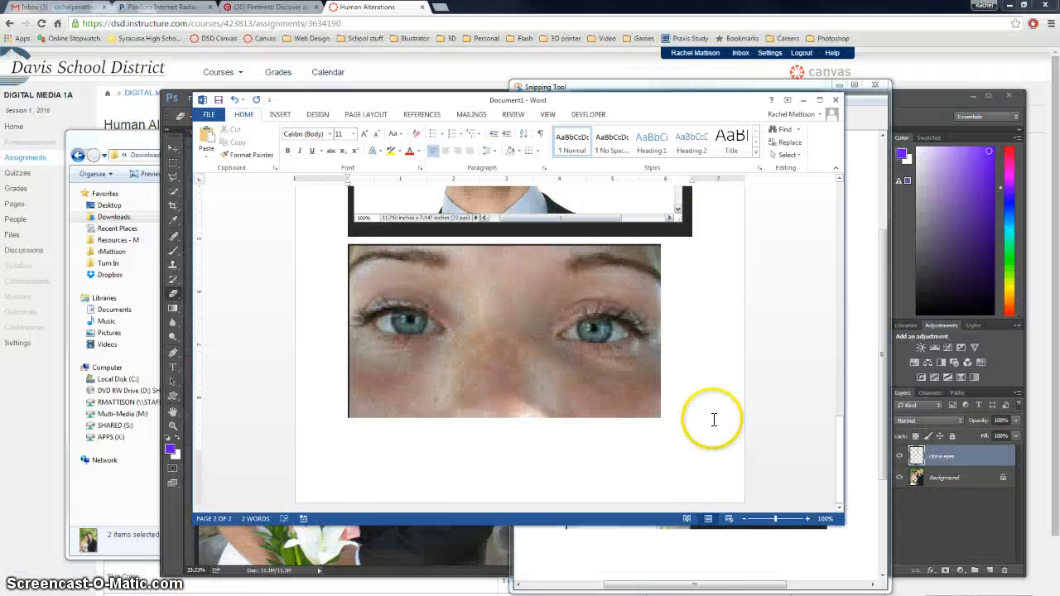
{"action": "key", "text": "ctrl+v"}
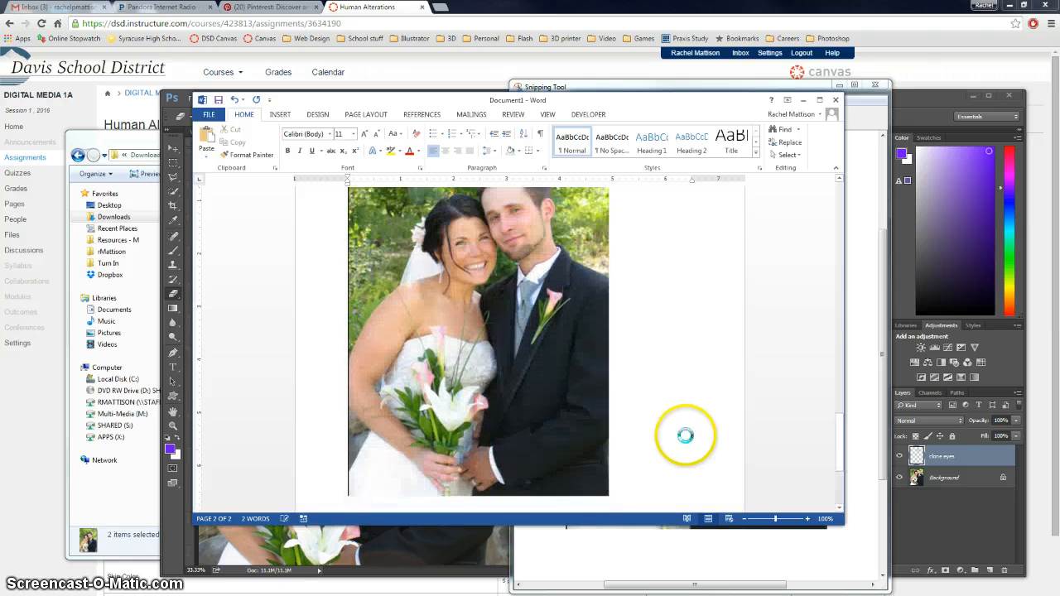
{"action": "scroll", "coordinate": [671, 412], "scroll_direction": "down", "scroll_amount": 3}
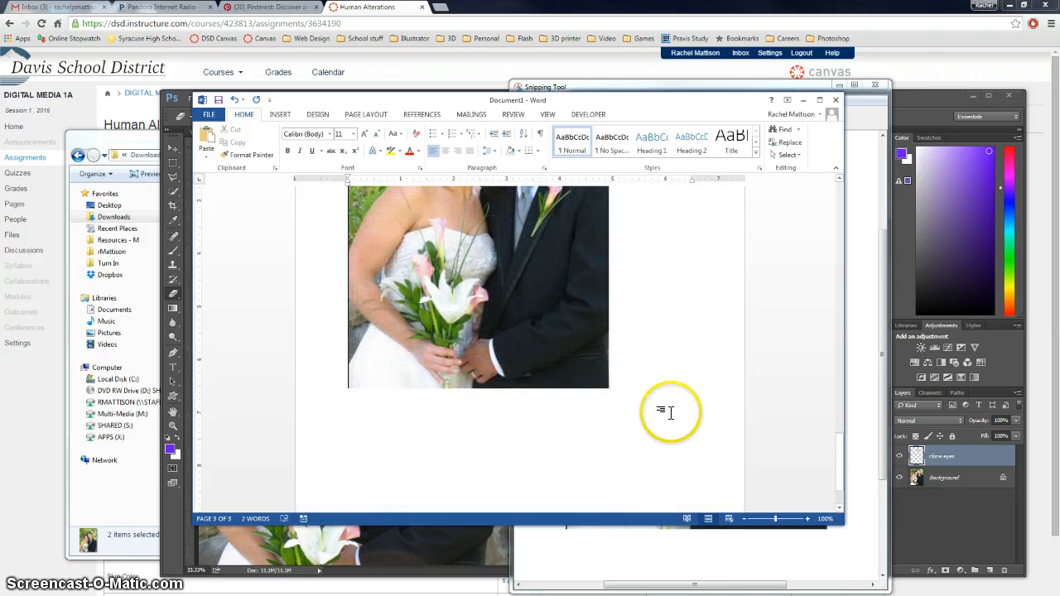
{"action": "scroll", "coordinate": [671, 412], "scroll_direction": "up", "scroll_amount": 3}
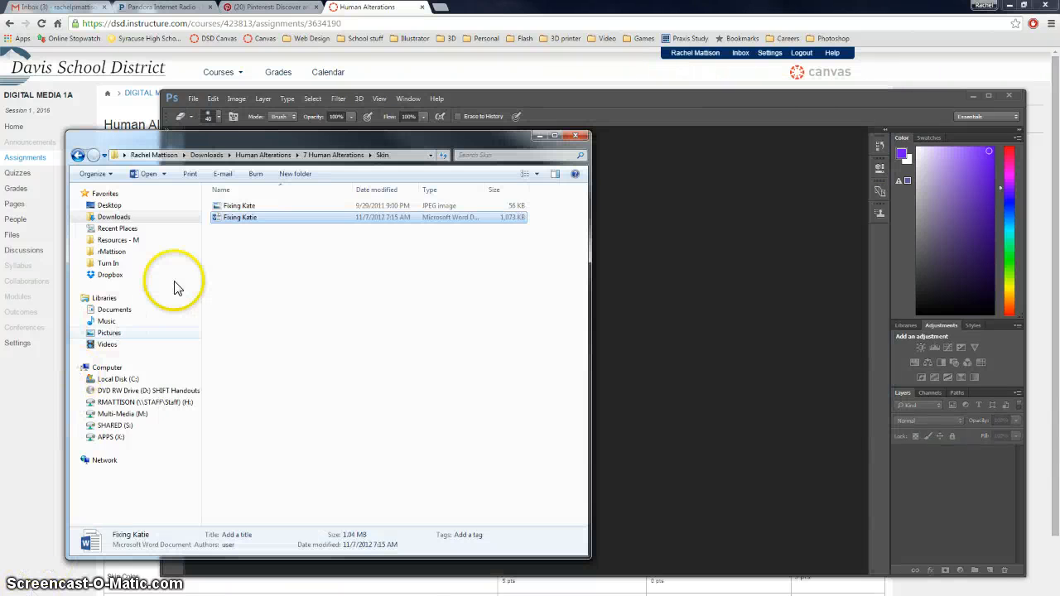
Step: Open the Fixing Kate JPEG from the Skin folder in Photoshop
{"action": "left_click_drag", "start_coordinate": [245, 205], "coordinate": [761, 331]}
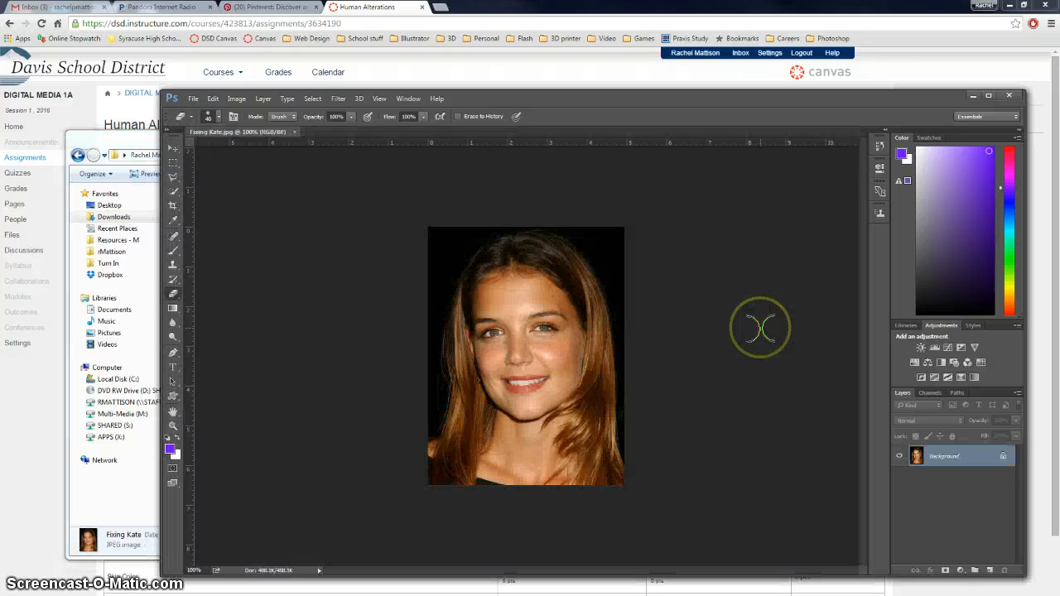
{"action": "scroll", "coordinate": [660, 329], "scroll_direction": "up", "scroll_amount": 2}
{"action": "scroll", "coordinate": [660, 329], "scroll_direction": "up", "scroll_amount": 1}
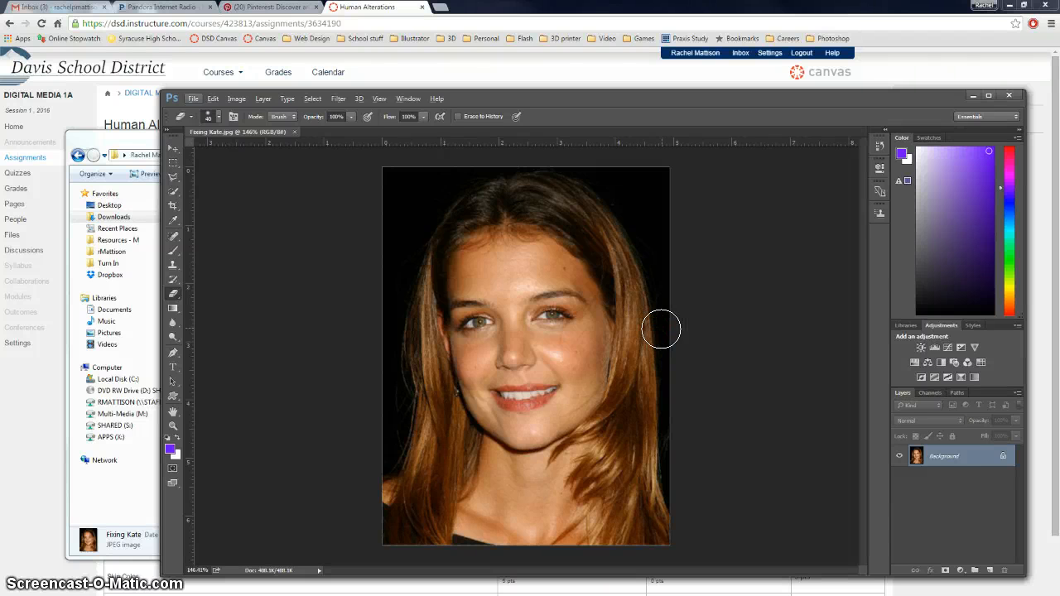
Step: Duplicate the Background layer of the portrait and name the copy "kate"
{"action": "right_click", "coordinate": [947, 458]}
{"action": "left_click", "coordinate": [970, 485]}
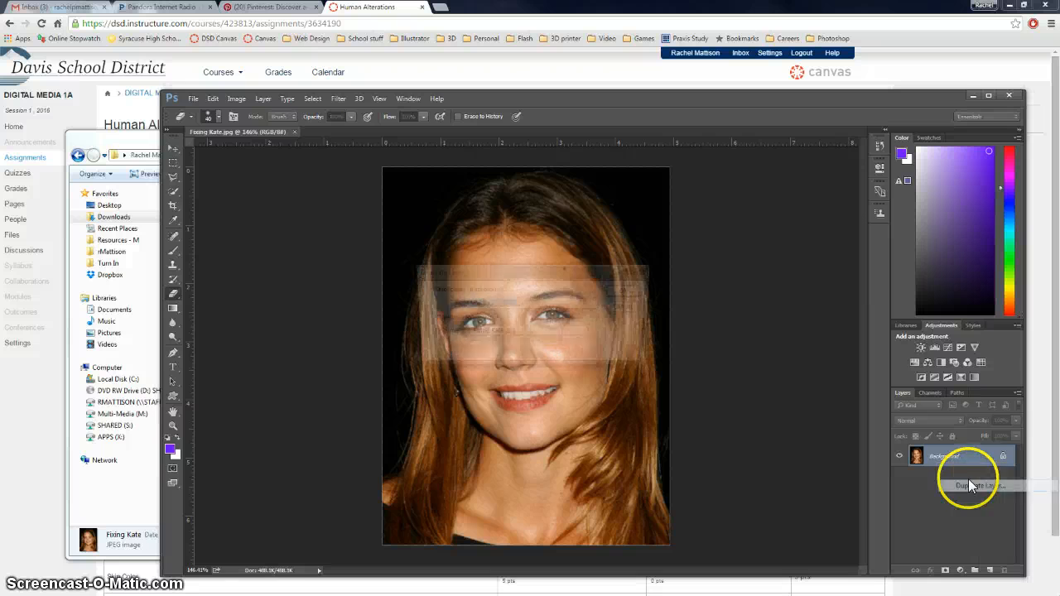
{"action": "type", "text": "ka"}
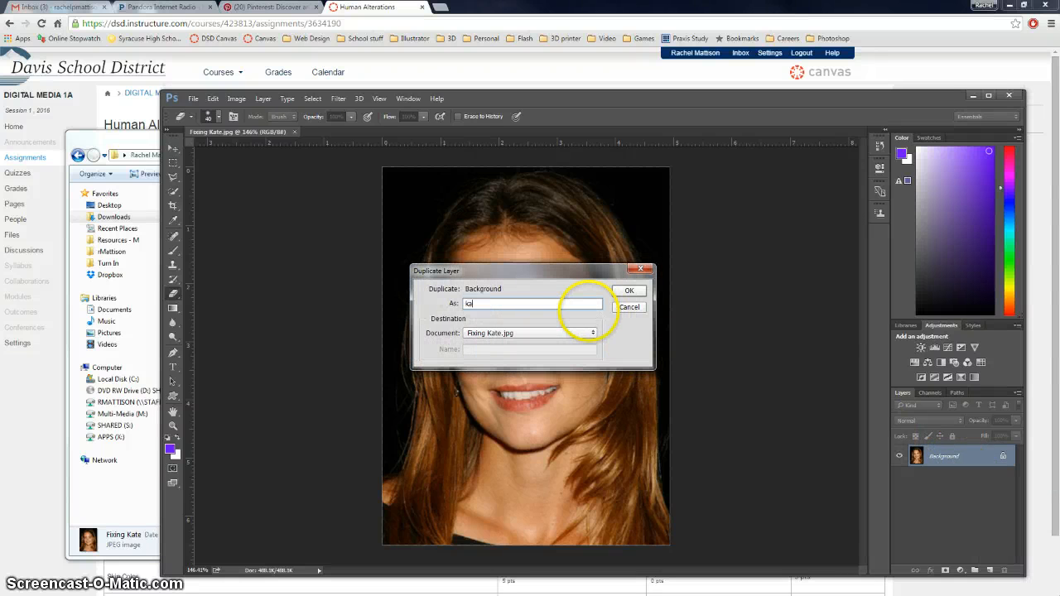
{"action": "type", "text": "te"}
{"action": "left_click", "coordinate": [628, 290]}
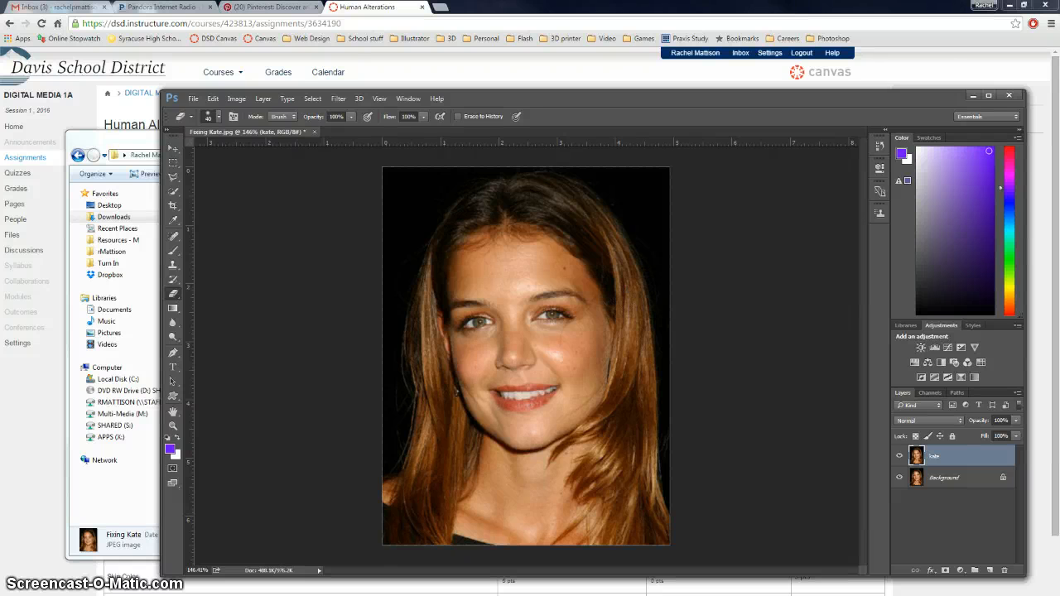
Step: Apply the Dust & Scratches noise filter to the kate layer with a radius of 5 pixels and threshold 0
{"action": "left_click", "coordinate": [338, 100]}
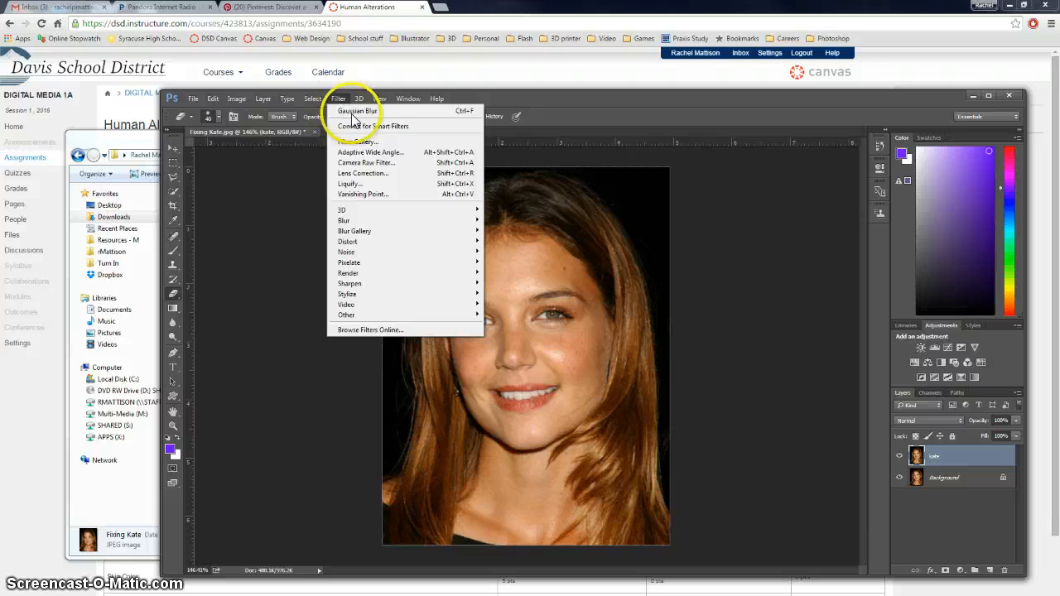
{"action": "mouse_move", "coordinate": [461, 255]}
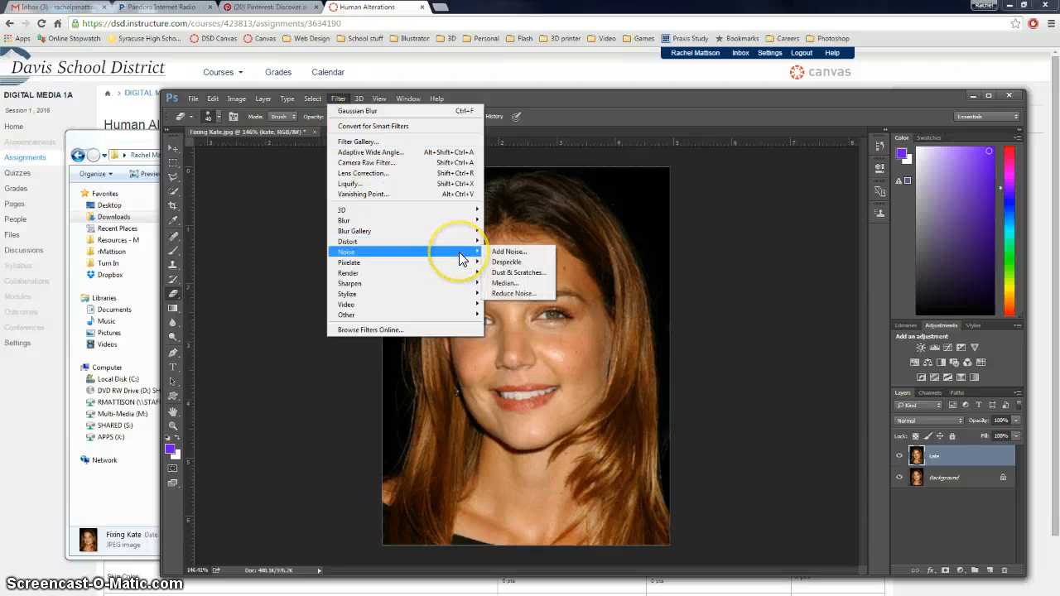
{"action": "left_click", "coordinate": [530, 275]}
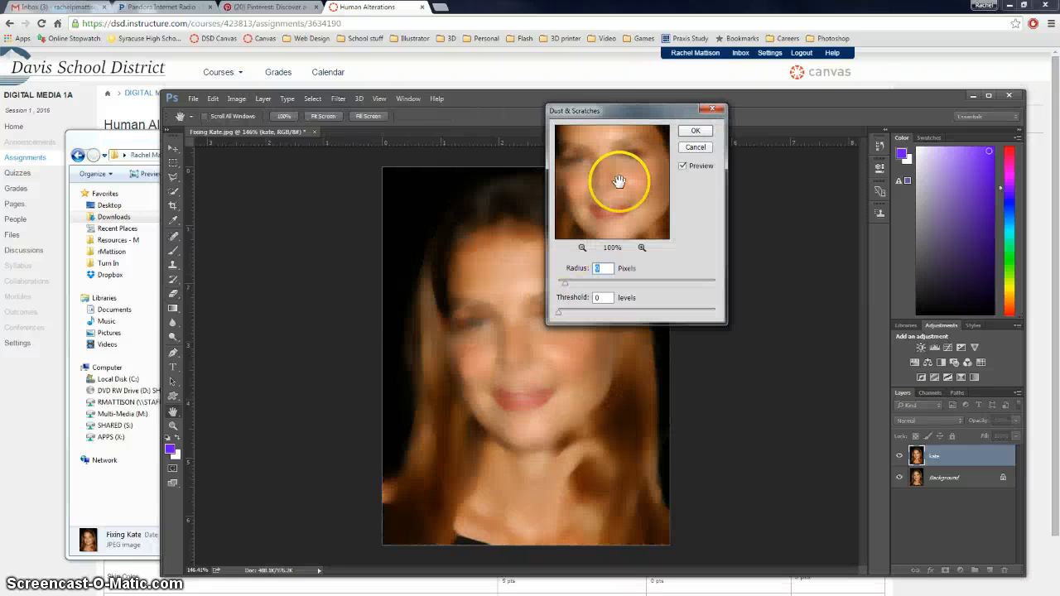
{"action": "left_click_drag", "start_coordinate": [652, 121], "coordinate": [714, 160]}
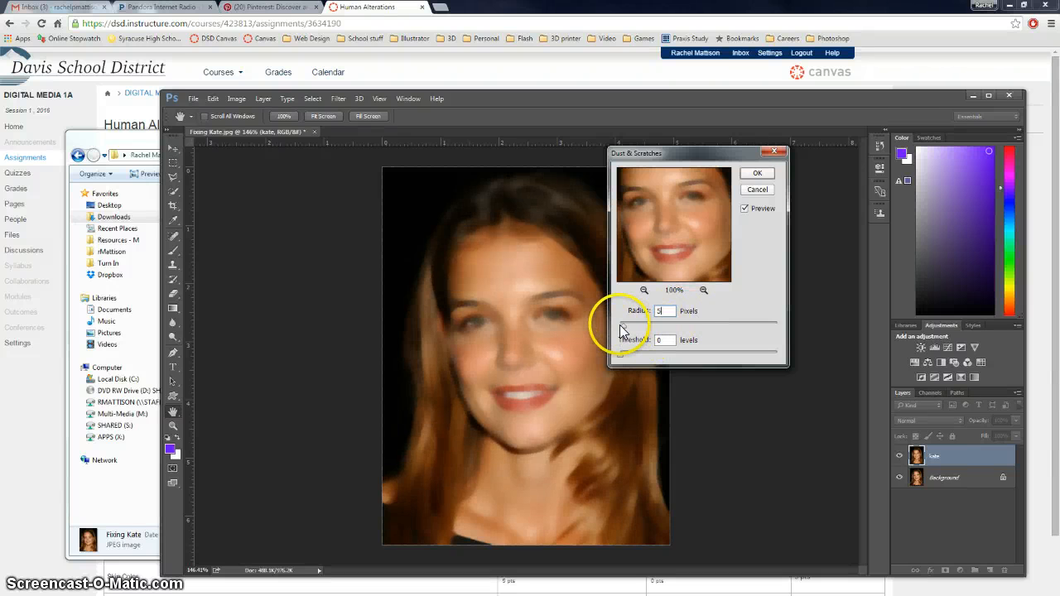
{"action": "mouse_move", "coordinate": [621, 325]}
{"action": "left_mouse_down"}
{"action": "mouse_move", "coordinate": [656, 335]}
{"action": "mouse_move", "coordinate": [624, 329]}
{"action": "left_mouse_up"}
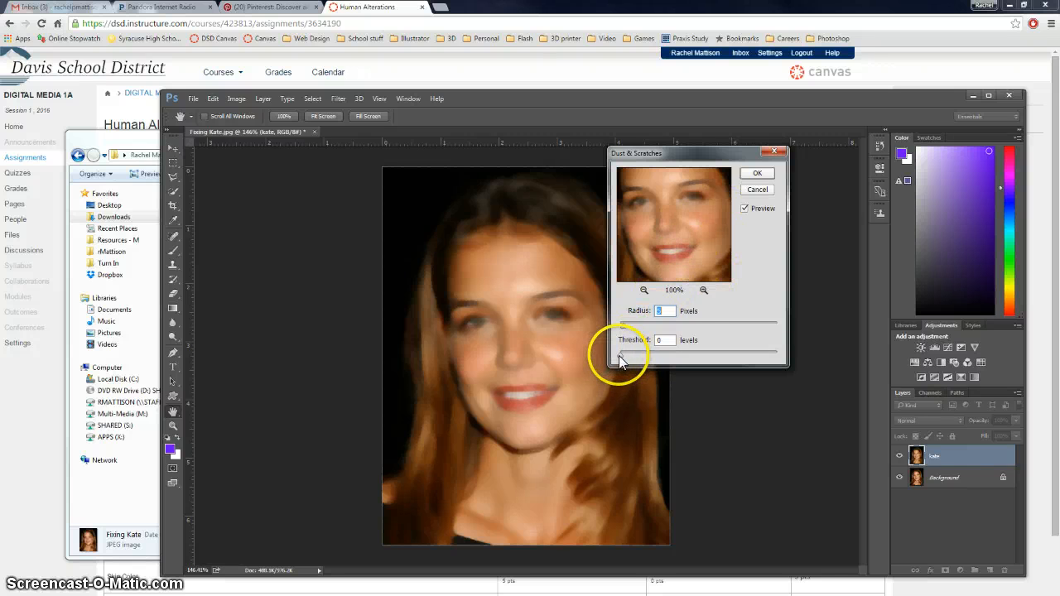
{"action": "left_click", "coordinate": [760, 174]}
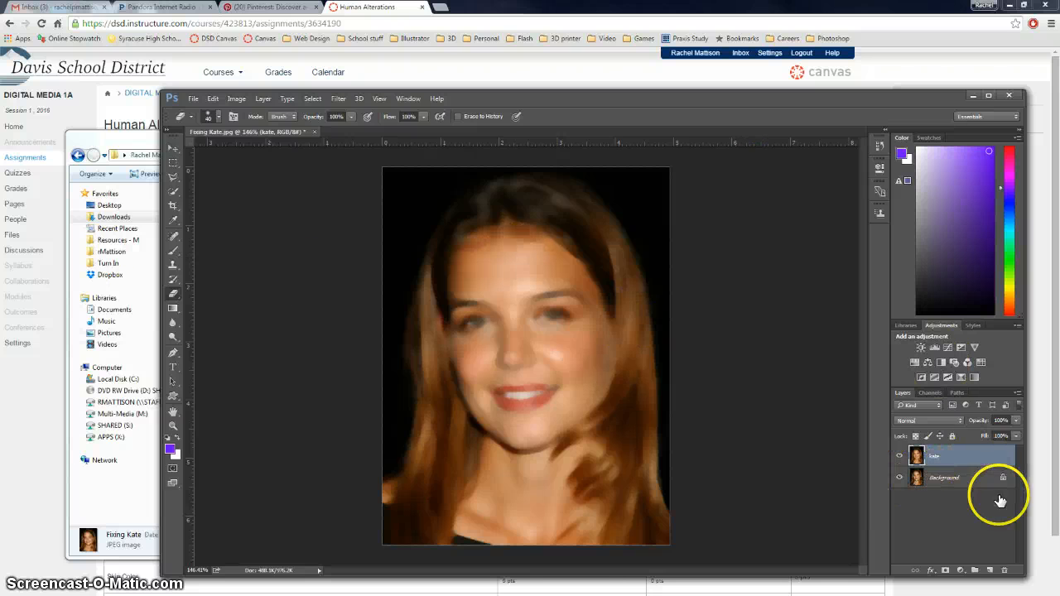
Step: Add a layer mask to the kate layer and paint black with a size 45 brush over the hair and surrounding background
{"action": "left_click", "coordinate": [947, 571]}
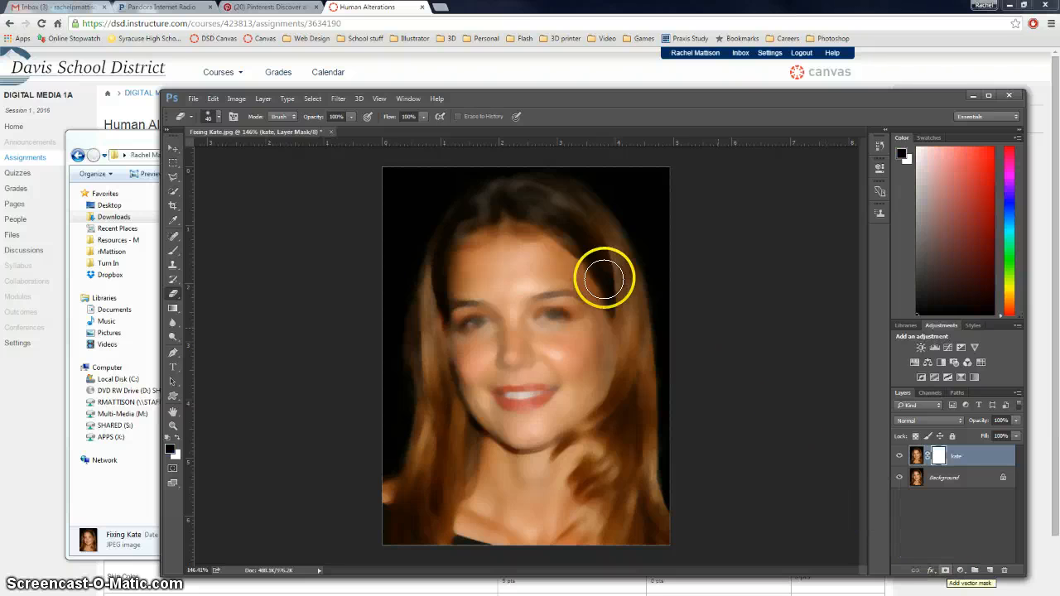
{"action": "left_click", "coordinate": [172, 250]}
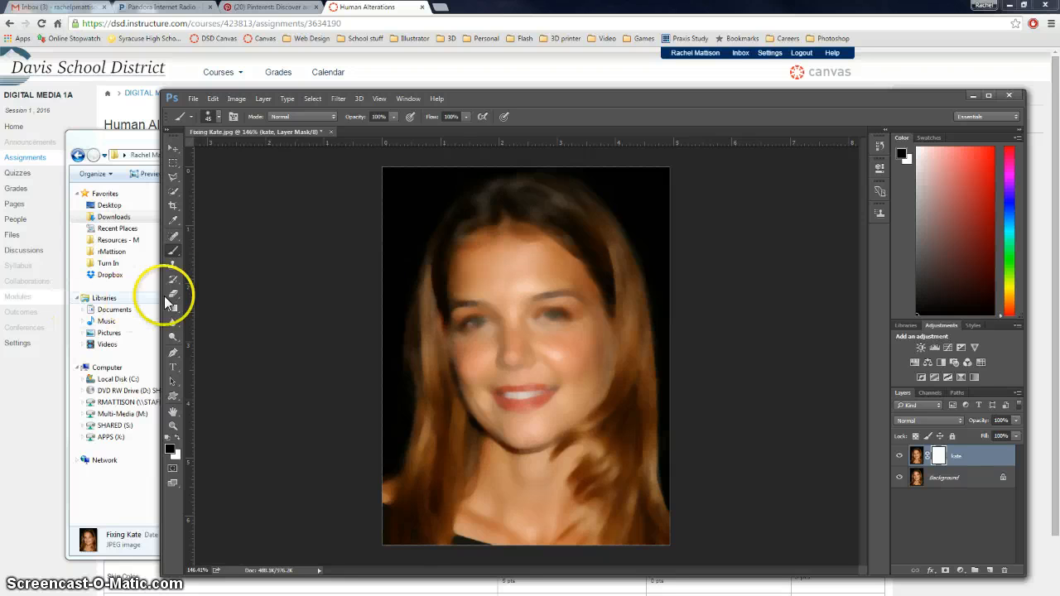
{"action": "left_click_drag", "start_coordinate": [486, 198], "coordinate": [435, 225]}
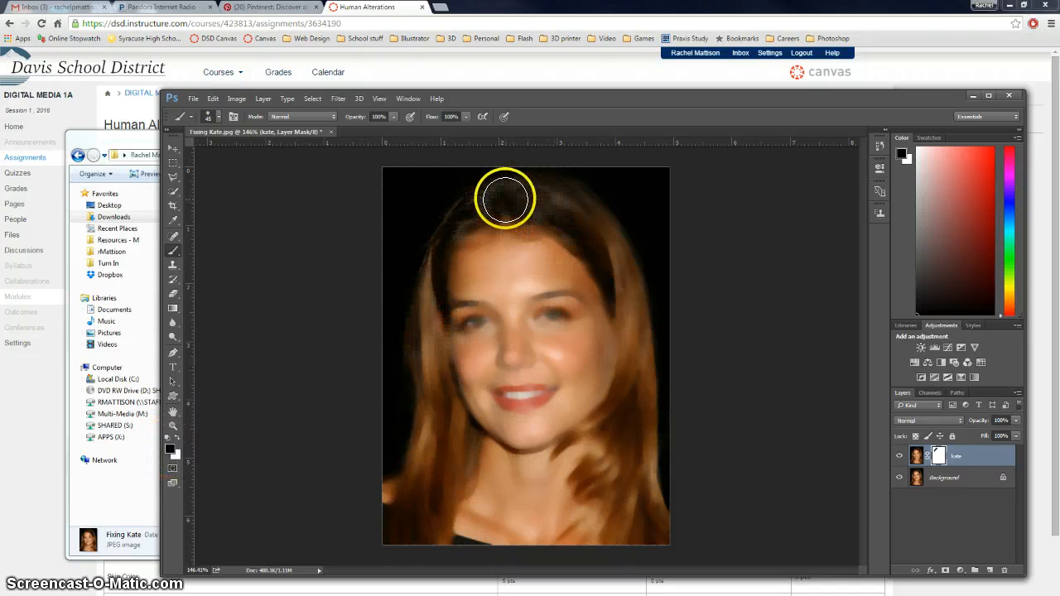
{"action": "left_click_drag", "start_coordinate": [503, 199], "coordinate": [492, 187]}
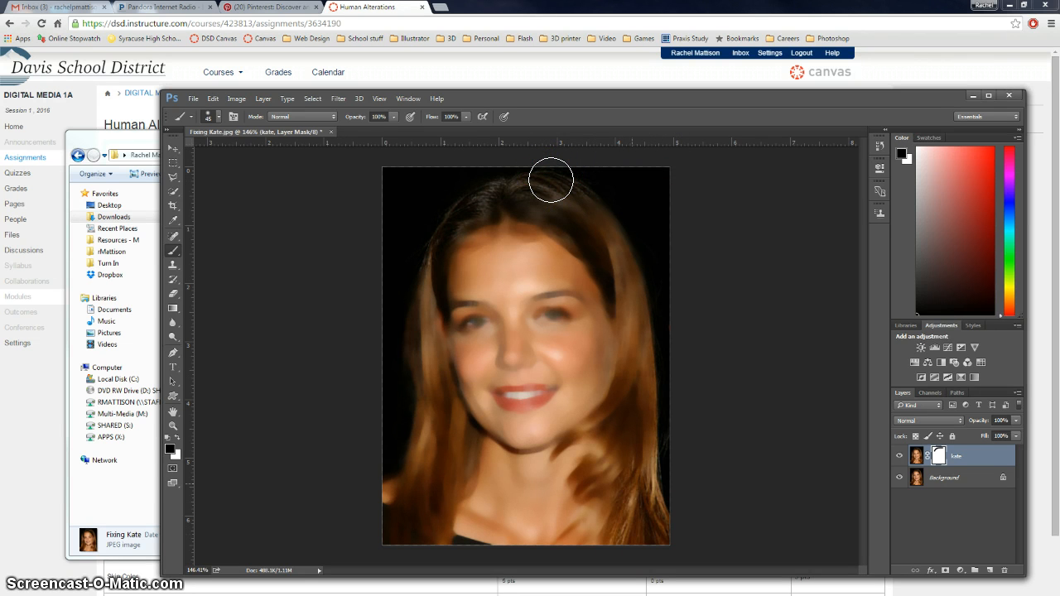
{"action": "mouse_move", "coordinate": [551, 180]}
{"action": "left_mouse_down"}
{"action": "mouse_move", "coordinate": [552, 212]}
{"action": "mouse_move", "coordinate": [610, 274]}
{"action": "mouse_move", "coordinate": [629, 320]}
{"action": "mouse_move", "coordinate": [610, 469]}
{"action": "mouse_move", "coordinate": [584, 486]}
{"action": "mouse_move", "coordinate": [618, 470]}
{"action": "mouse_move", "coordinate": [638, 506]}
{"action": "mouse_move", "coordinate": [662, 355]}
{"action": "mouse_move", "coordinate": [590, 205]}
{"action": "mouse_move", "coordinate": [480, 209]}
{"action": "left_mouse_up"}
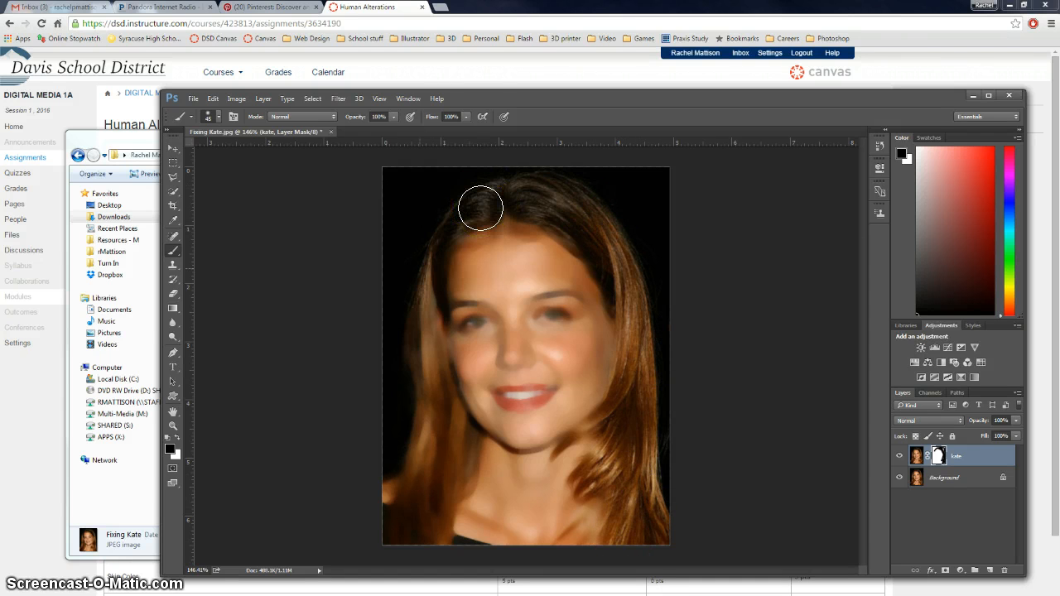
{"action": "mouse_move", "coordinate": [417, 445]}
{"action": "left_mouse_down"}
{"action": "mouse_move", "coordinate": [426, 425]}
{"action": "mouse_move", "coordinate": [403, 525]}
{"action": "mouse_move", "coordinate": [433, 536]}
{"action": "left_mouse_up"}
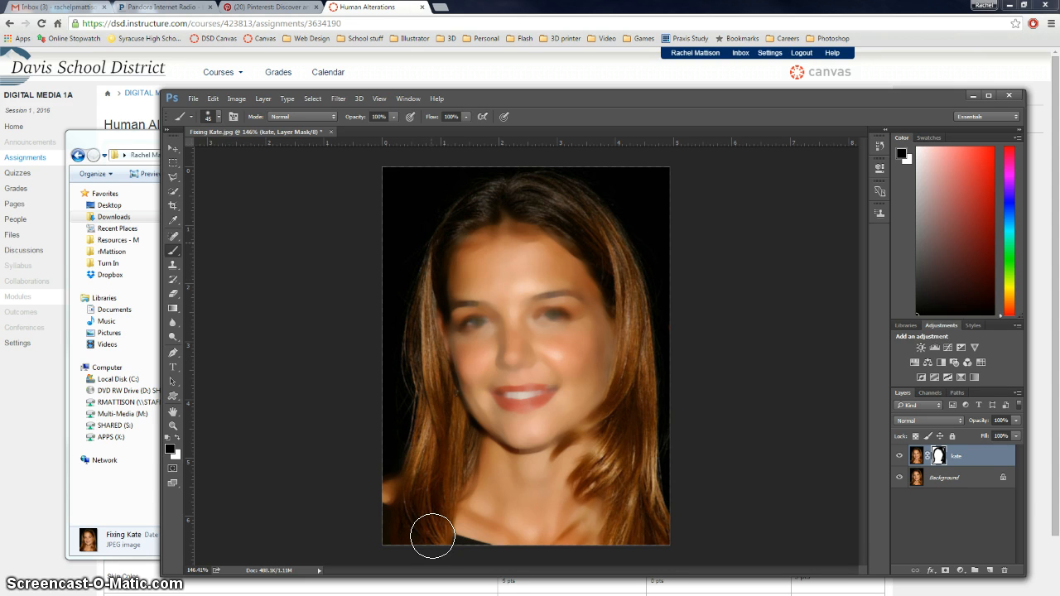
{"action": "mouse_move", "coordinate": [429, 234]}
{"action": "left_mouse_down"}
{"action": "mouse_move", "coordinate": [393, 457]}
{"action": "mouse_move", "coordinate": [417, 171]}
{"action": "left_mouse_up"}
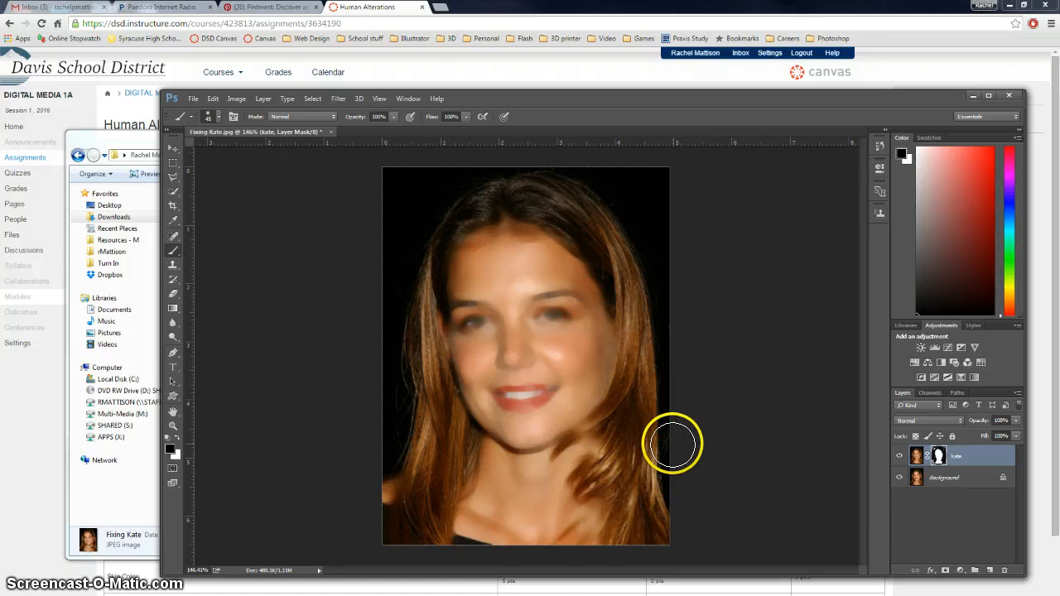
{"action": "key", "text": "v"}
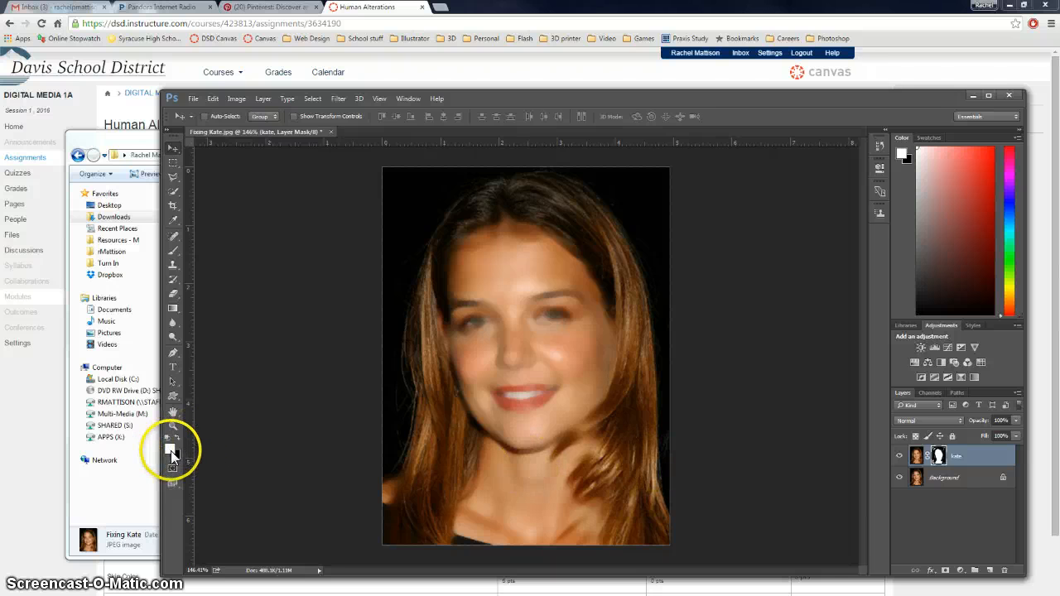
{"action": "left_click", "coordinate": [176, 437]}
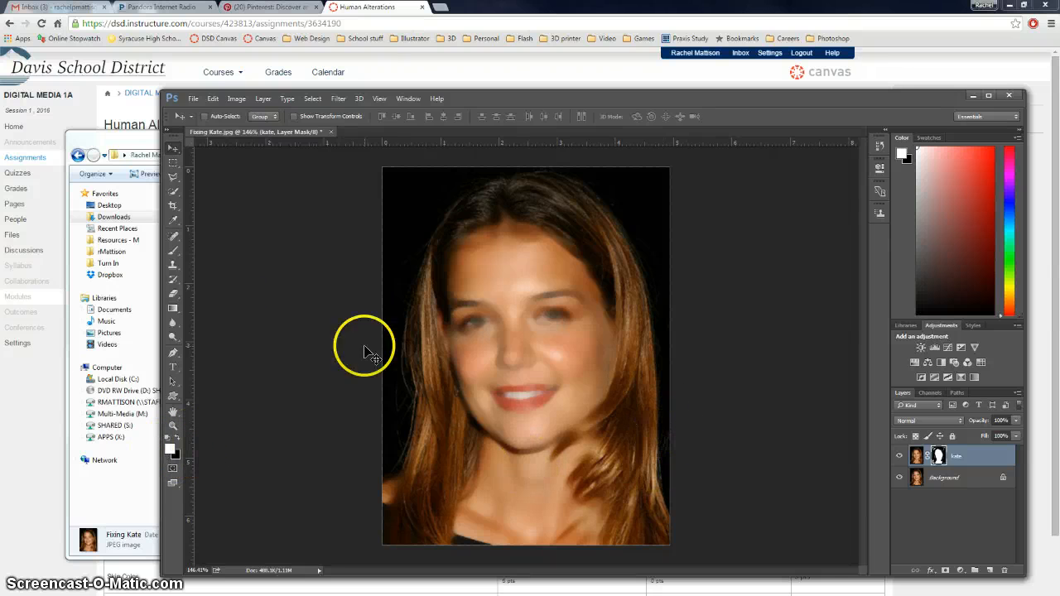
{"action": "left_click", "coordinate": [173, 249]}
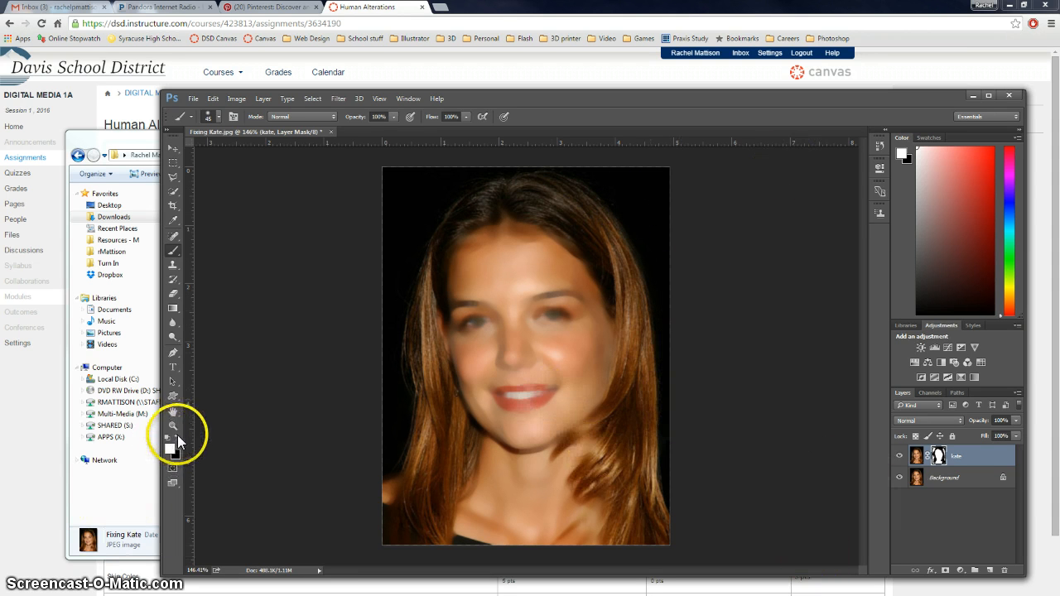
{"action": "left_click", "coordinate": [177, 438]}
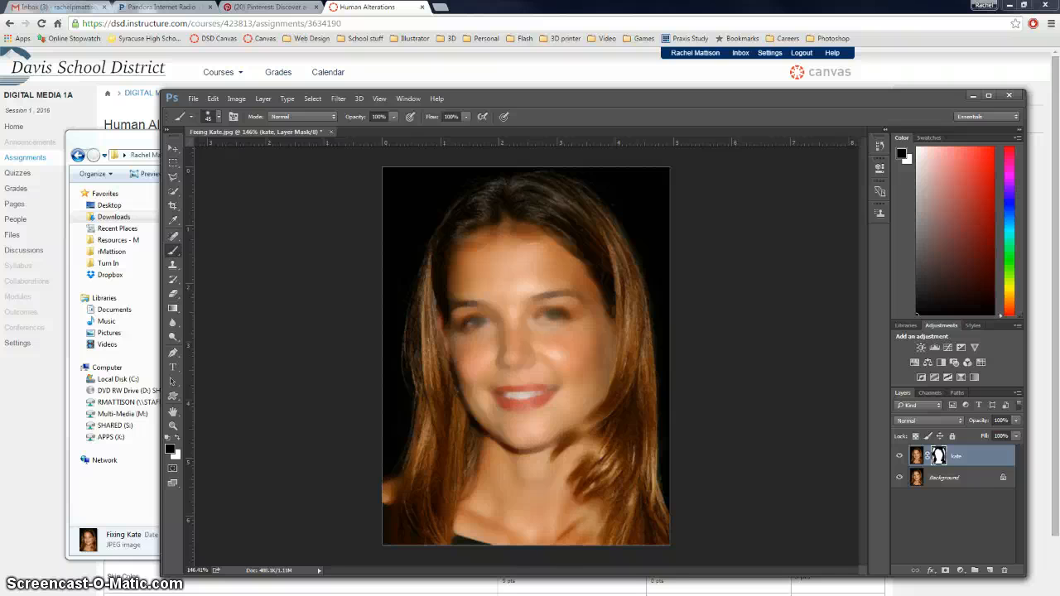
Step: Reduce the brush to size 15 and paint black on the mask over the mouth and both eyes
{"action": "key", "text": "bracketleft"}
{"action": "mouse_move", "coordinate": [514, 439]}
{"action": "left_mouse_down"}
{"action": "mouse_move", "coordinate": [479, 418]}
{"action": "mouse_move", "coordinate": [529, 407]}
{"action": "mouse_move", "coordinate": [522, 384]}
{"action": "mouse_move", "coordinate": [519, 395]}
{"action": "mouse_move", "coordinate": [548, 397]}
{"action": "left_mouse_up"}
{"action": "key", "text": "bracketleft"}
{"action": "left_click", "coordinate": [497, 394]}
{"action": "mouse_move", "coordinate": [496, 394]}
{"action": "left_mouse_down"}
{"action": "mouse_move", "coordinate": [544, 390]}
{"action": "mouse_move", "coordinate": [501, 389]}
{"action": "mouse_move", "coordinate": [551, 327]}
{"action": "mouse_move", "coordinate": [539, 314]}
{"action": "left_mouse_up"}
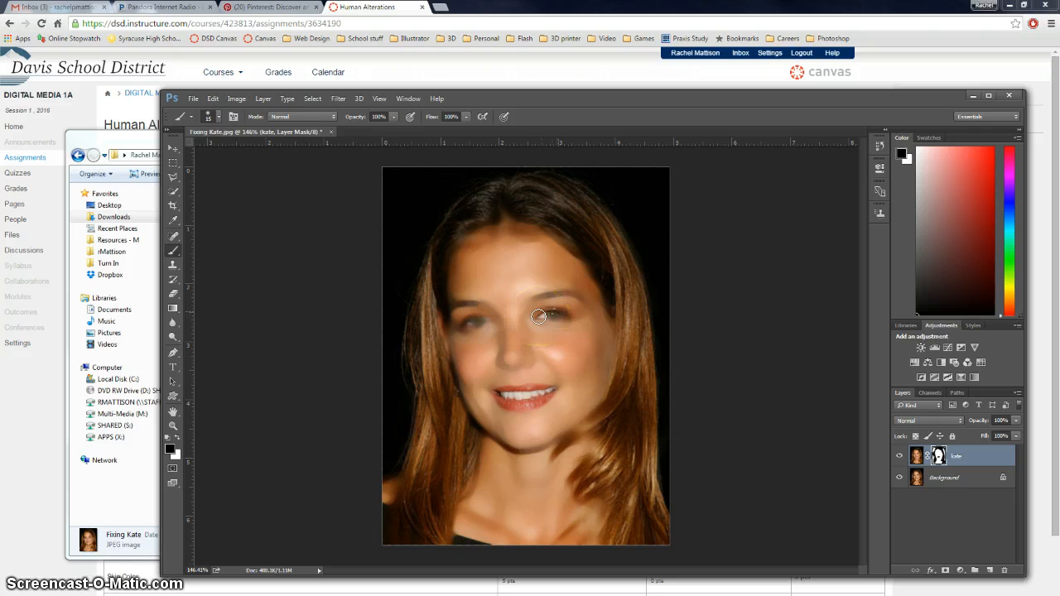
{"action": "mouse_move", "coordinate": [538, 316]}
{"action": "left_mouse_down"}
{"action": "mouse_move", "coordinate": [562, 316]}
{"action": "mouse_move", "coordinate": [473, 310]}
{"action": "mouse_move", "coordinate": [481, 320]}
{"action": "mouse_move", "coordinate": [461, 329]}
{"action": "mouse_move", "coordinate": [478, 314]}
{"action": "mouse_move", "coordinate": [29, 394]}
{"action": "left_mouse_up"}
Step: Lower the opacity of the mask brush to 25%
{"action": "left_click", "coordinate": [394, 119]}
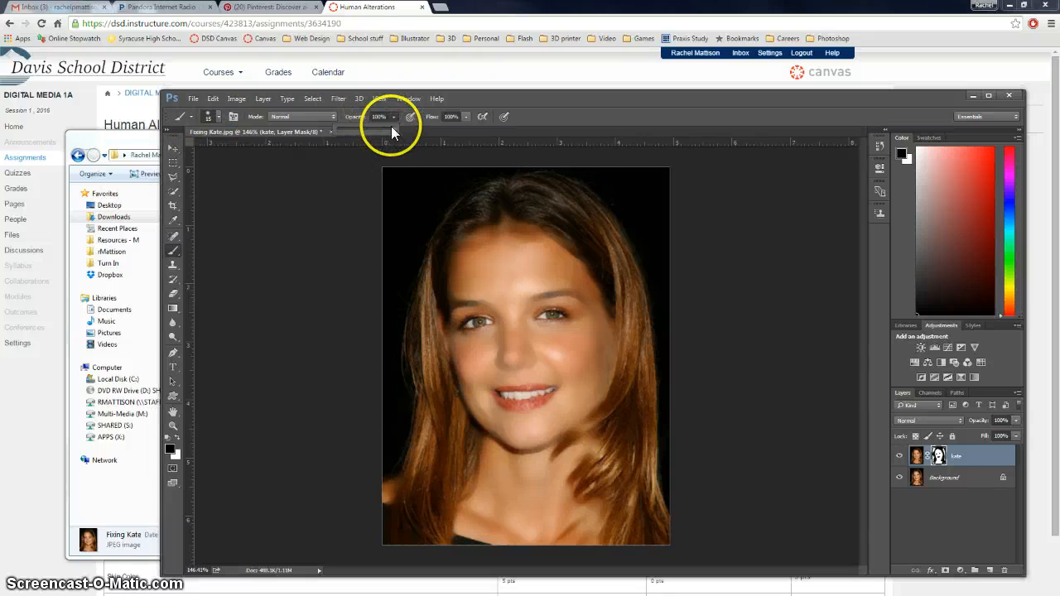
{"action": "left_click_drag", "start_coordinate": [391, 127], "coordinate": [375, 121]}
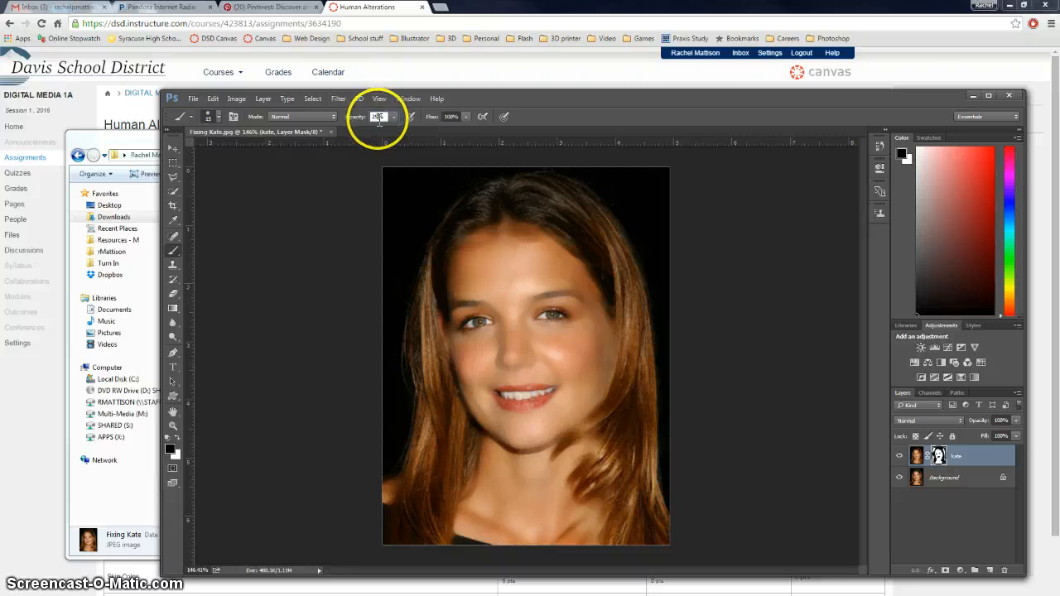
{"action": "key", "text": "Return"}
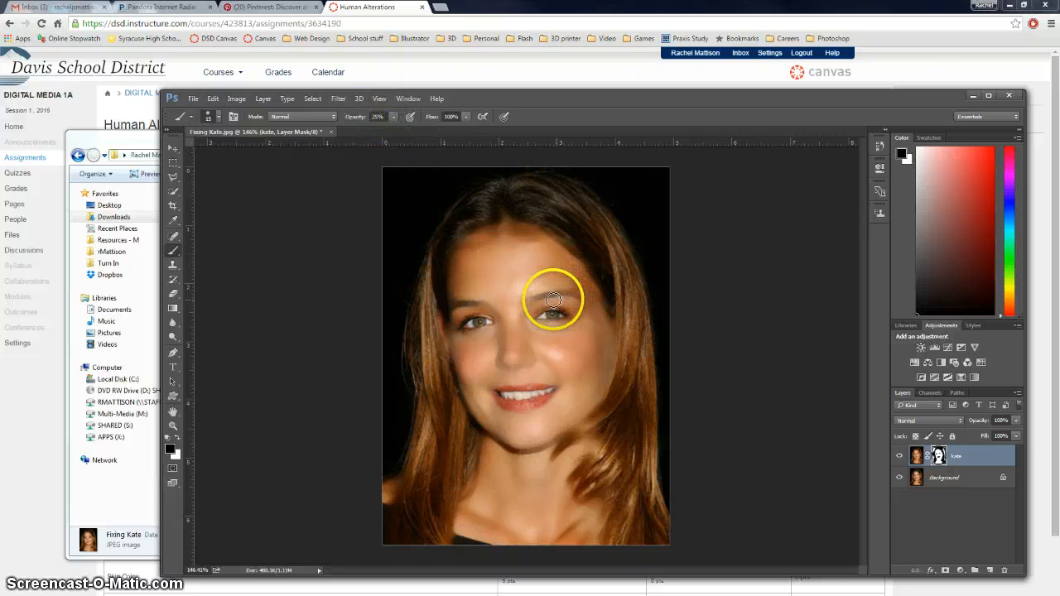
Step: Paint black on the kate layer mask with the low-opacity brush to blend the hairline and edges of the face
{"action": "mouse_move", "coordinate": [433, 318]}
{"action": "left_mouse_down"}
{"action": "mouse_move", "coordinate": [466, 352]}
{"action": "mouse_move", "coordinate": [492, 353]}
{"action": "mouse_move", "coordinate": [429, 348]}
{"action": "mouse_move", "coordinate": [420, 325]}
{"action": "mouse_move", "coordinate": [438, 333]}
{"action": "mouse_move", "coordinate": [409, 368]}
{"action": "left_mouse_up"}
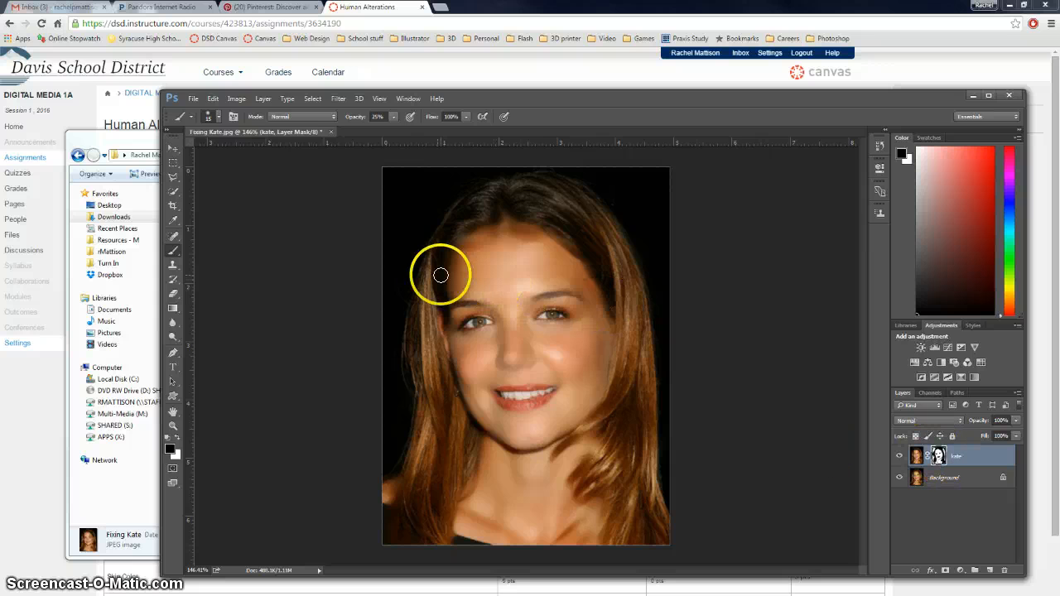
{"action": "mouse_move", "coordinate": [443, 286]}
{"action": "left_mouse_down"}
{"action": "mouse_move", "coordinate": [482, 235]}
{"action": "mouse_move", "coordinate": [503, 227]}
{"action": "mouse_move", "coordinate": [566, 244]}
{"action": "mouse_move", "coordinate": [554, 233]}
{"action": "mouse_move", "coordinate": [590, 269]}
{"action": "mouse_move", "coordinate": [510, 220]}
{"action": "mouse_move", "coordinate": [545, 231]}
{"action": "mouse_move", "coordinate": [524, 220]}
{"action": "mouse_move", "coordinate": [542, 232]}
{"action": "mouse_move", "coordinate": [498, 222]}
{"action": "mouse_move", "coordinate": [451, 248]}
{"action": "mouse_move", "coordinate": [472, 233]}
{"action": "mouse_move", "coordinate": [452, 252]}
{"action": "mouse_move", "coordinate": [441, 291]}
{"action": "mouse_move", "coordinate": [442, 361]}
{"action": "mouse_move", "coordinate": [441, 275]}
{"action": "mouse_move", "coordinate": [476, 230]}
{"action": "mouse_move", "coordinate": [485, 238]}
{"action": "mouse_move", "coordinate": [499, 226]}
{"action": "mouse_move", "coordinate": [593, 256]}
{"action": "mouse_move", "coordinate": [618, 375]}
{"action": "mouse_move", "coordinate": [620, 348]}
{"action": "mouse_move", "coordinate": [606, 404]}
{"action": "mouse_move", "coordinate": [559, 437]}
{"action": "mouse_move", "coordinate": [601, 401]}
{"action": "mouse_move", "coordinate": [515, 451]}
{"action": "mouse_move", "coordinate": [489, 435]}
{"action": "mouse_move", "coordinate": [489, 352]}
{"action": "mouse_move", "coordinate": [506, 323]}
{"action": "mouse_move", "coordinate": [507, 368]}
{"action": "mouse_move", "coordinate": [497, 362]}
{"action": "mouse_move", "coordinate": [530, 365]}
{"action": "mouse_move", "coordinate": [514, 369]}
{"action": "mouse_move", "coordinate": [519, 331]}
{"action": "mouse_move", "coordinate": [532, 362]}
{"action": "mouse_move", "coordinate": [521, 321]}
{"action": "mouse_move", "coordinate": [502, 323]}
{"action": "mouse_move", "coordinate": [492, 362]}
{"action": "mouse_move", "coordinate": [537, 367]}
{"action": "mouse_move", "coordinate": [503, 310]}
{"action": "mouse_move", "coordinate": [499, 339]}
{"action": "mouse_move", "coordinate": [520, 307]}
{"action": "mouse_move", "coordinate": [530, 351]}
{"action": "mouse_move", "coordinate": [516, 331]}
{"action": "mouse_move", "coordinate": [508, 366]}
{"action": "mouse_move", "coordinate": [492, 304]}
{"action": "mouse_move", "coordinate": [497, 369]}
{"action": "mouse_move", "coordinate": [516, 370]}
{"action": "mouse_move", "coordinate": [497, 390]}
{"action": "mouse_move", "coordinate": [489, 381]}
{"action": "mouse_move", "coordinate": [485, 399]}
{"action": "mouse_move", "coordinate": [551, 379]}
{"action": "mouse_move", "coordinate": [537, 386]}
{"action": "mouse_move", "coordinate": [611, 392]}
{"action": "mouse_move", "coordinate": [615, 451]}
{"action": "left_mouse_up"}
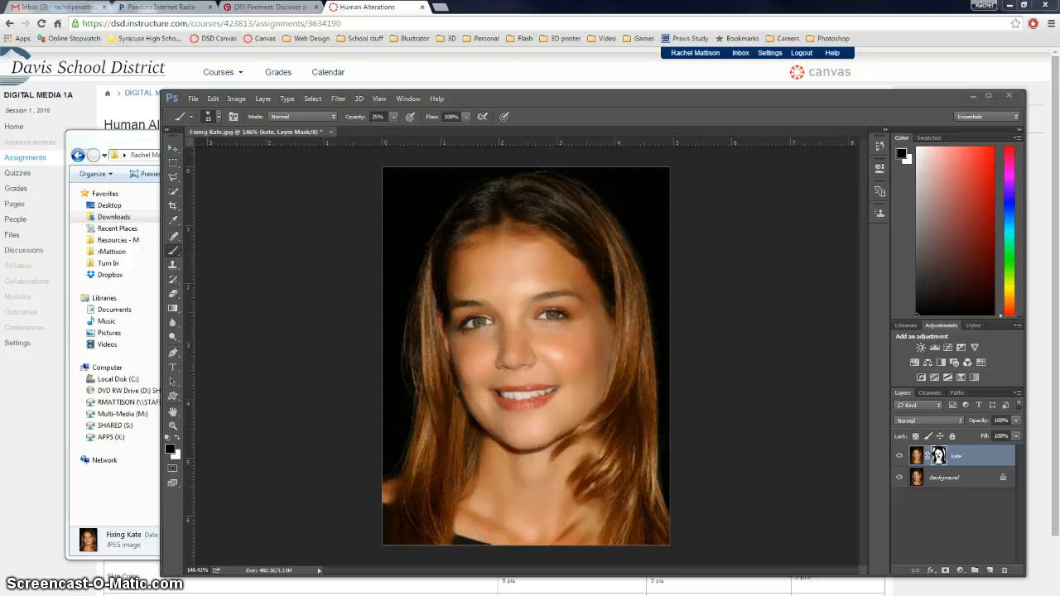
{"action": "mouse_move", "coordinate": [419, 277]}
{"action": "left_mouse_down"}
{"action": "mouse_move", "coordinate": [533, 274]}
{"action": "mouse_move", "coordinate": [520, 260]}
{"action": "mouse_move", "coordinate": [583, 266]}
{"action": "mouse_move", "coordinate": [597, 383]}
{"action": "mouse_move", "coordinate": [593, 367]}
{"action": "mouse_move", "coordinate": [600, 377]}
{"action": "mouse_move", "coordinate": [466, 391]}
{"action": "left_mouse_up"}
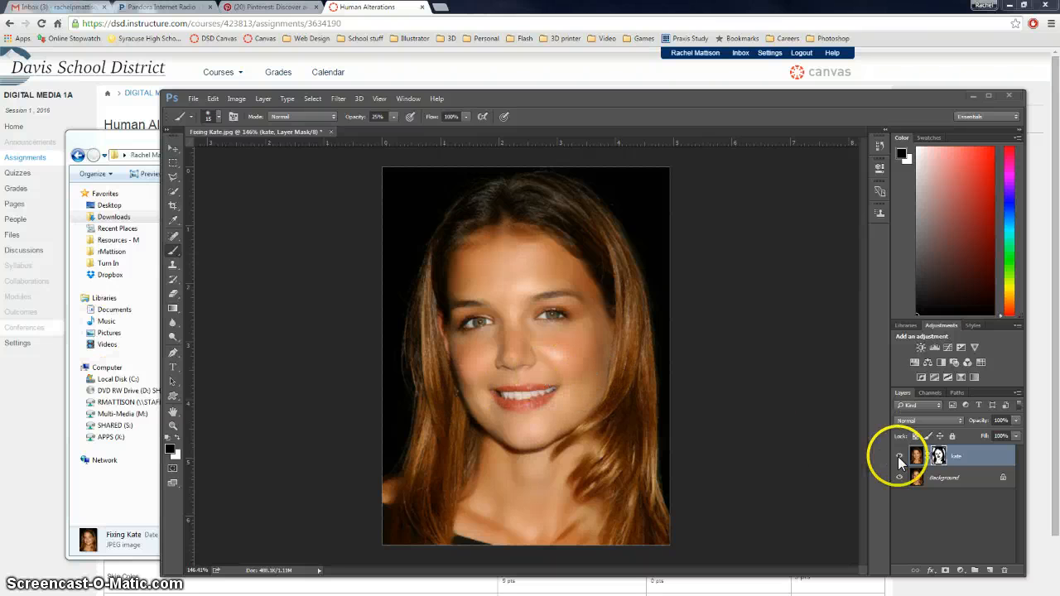
Step: Unlock the Background layer and open the Shadows/Highlights adjustment for it
{"action": "left_click", "coordinate": [954, 480]}
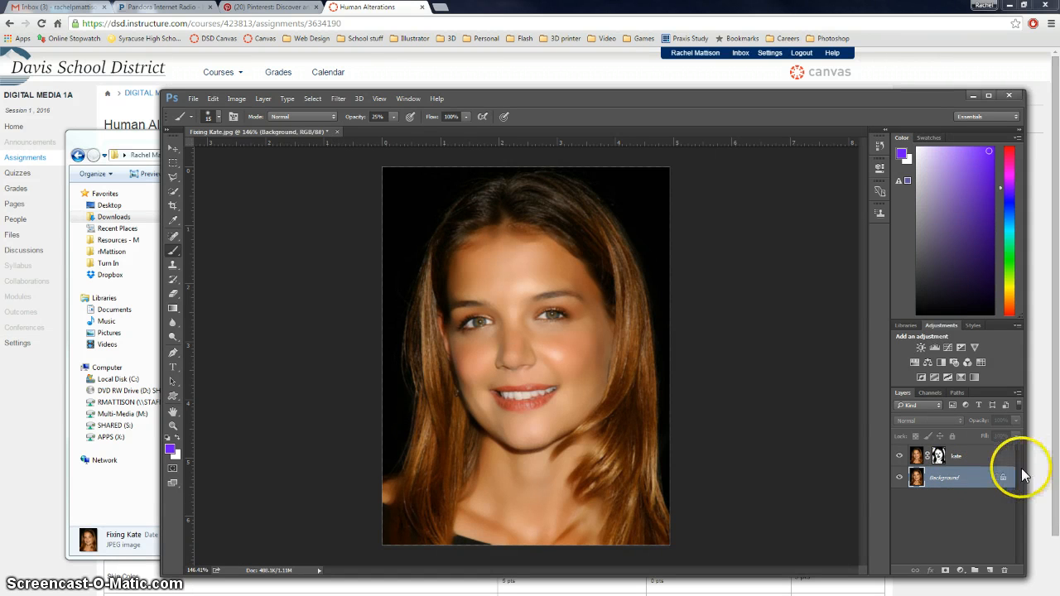
{"action": "left_click", "coordinate": [1003, 478]}
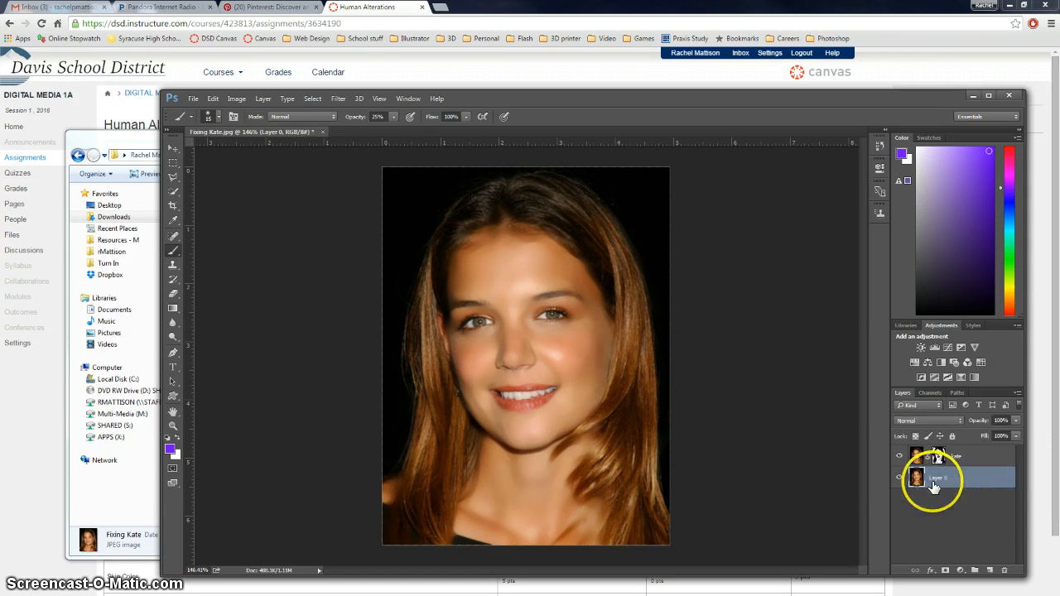
{"action": "left_click", "coordinate": [236, 99]}
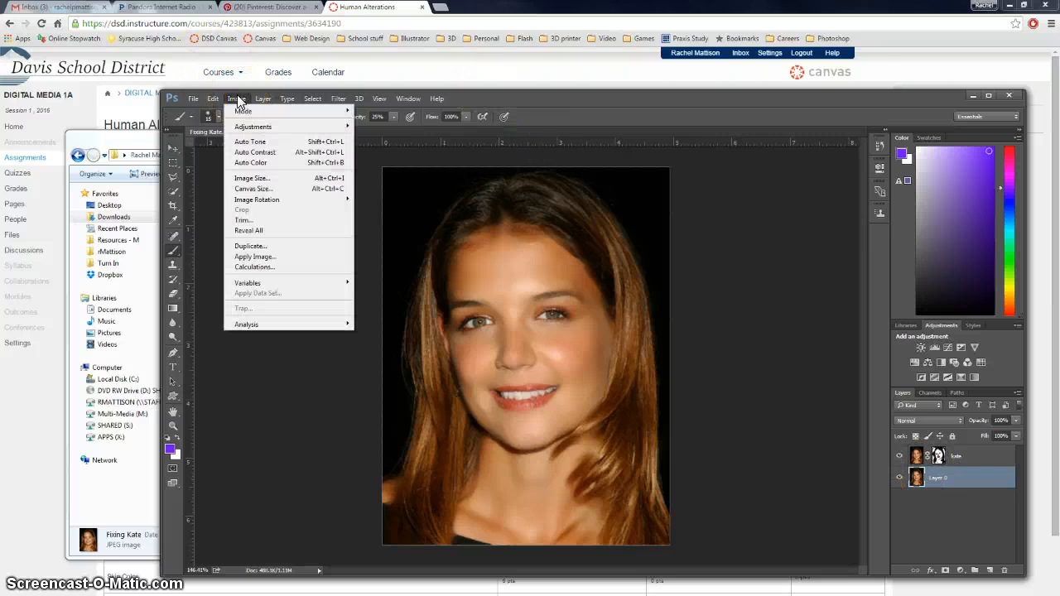
{"action": "left_click", "coordinate": [237, 100]}
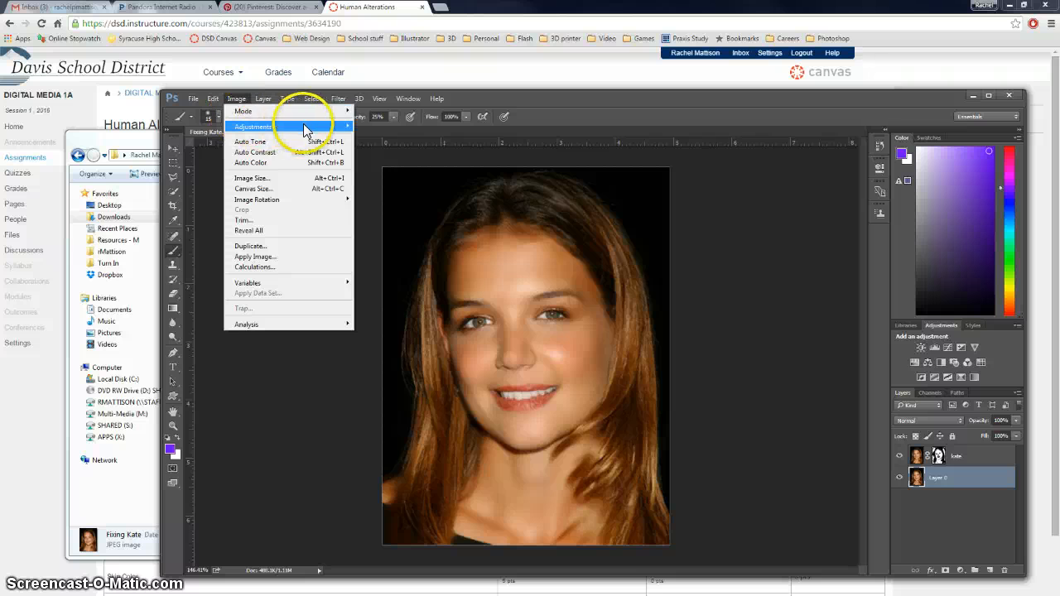
{"action": "left_click", "coordinate": [333, 129]}
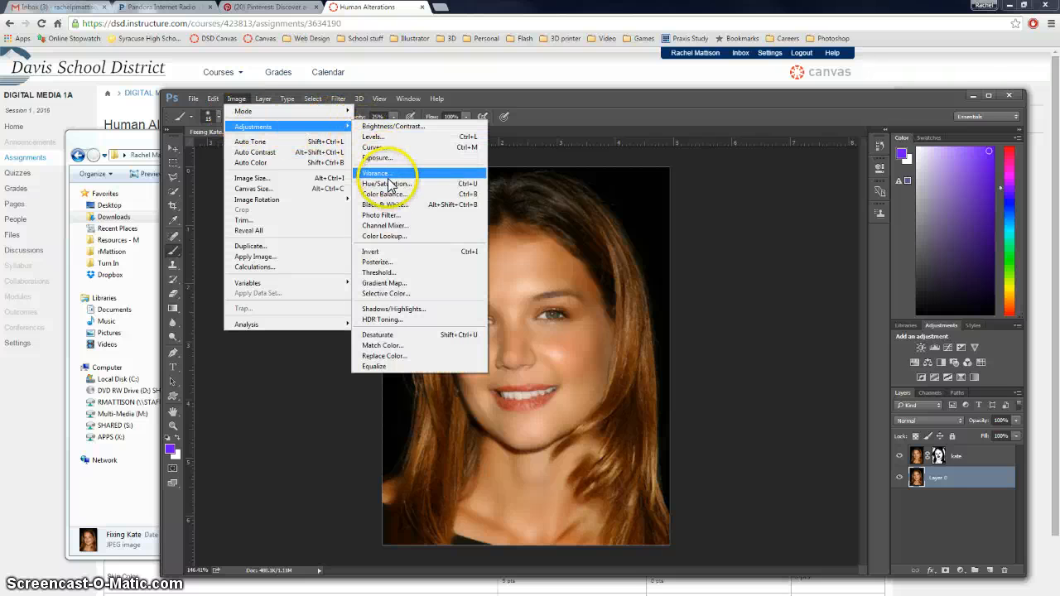
{"action": "left_click", "coordinate": [415, 310]}
Step: Apply Shadows/Highlights to the bottom layer with the shadows amount at 30% and the highlights amount at 0%
{"action": "left_click_drag", "start_coordinate": [542, 185], "coordinate": [769, 146]}
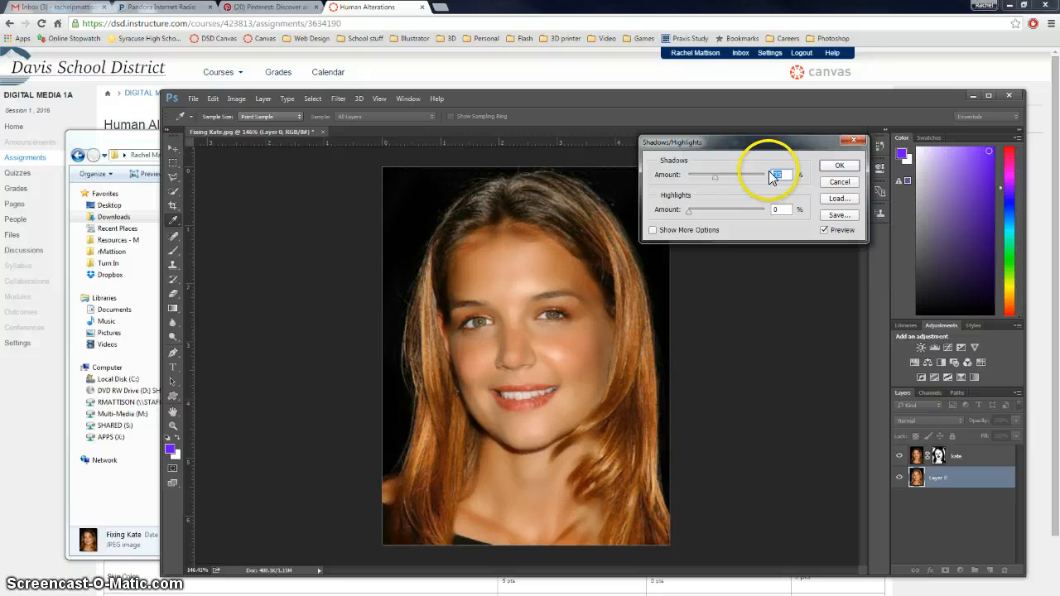
{"action": "type", "text": "50"}
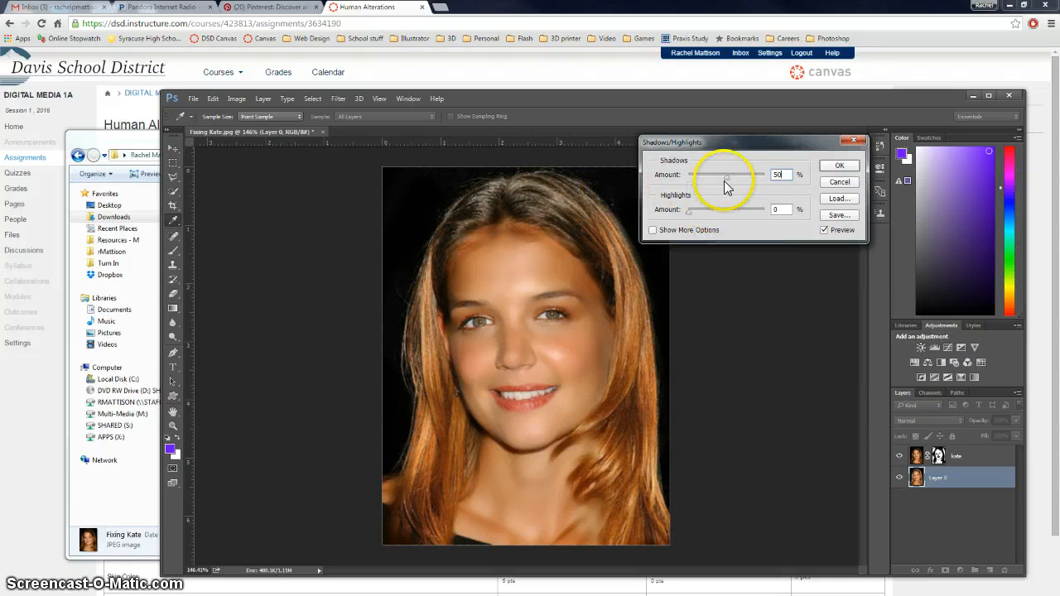
{"action": "left_click_drag", "start_coordinate": [727, 184], "coordinate": [718, 186]}
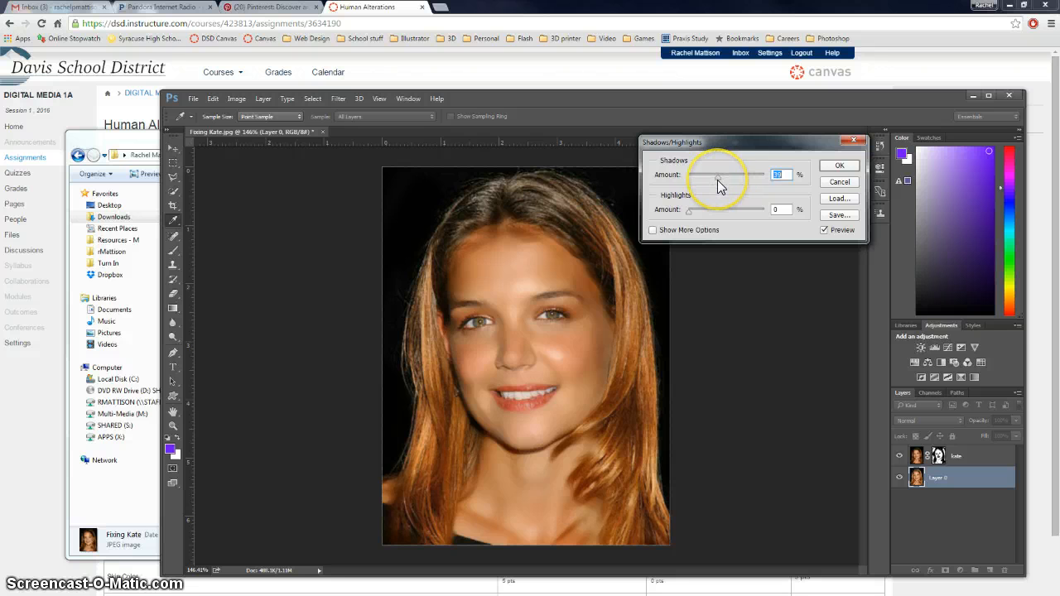
{"action": "scroll", "coordinate": [717, 179], "scroll_direction": "down", "scroll_amount": 4}
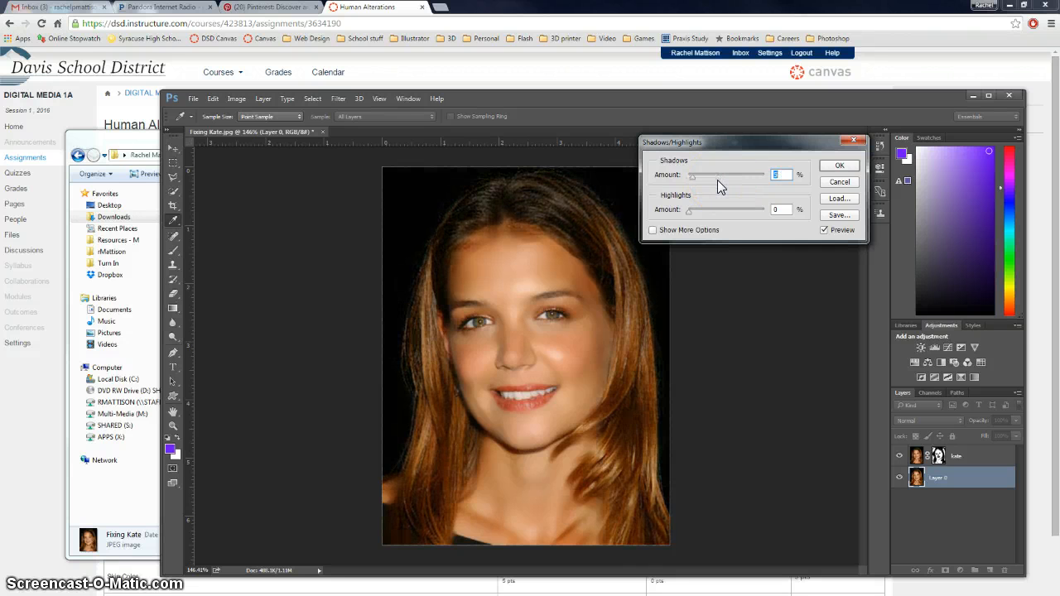
{"action": "scroll", "coordinate": [717, 180], "scroll_direction": "up", "scroll_amount": 3}
{"action": "mouse_move", "coordinate": [717, 180]}
{"action": "left_mouse_down"}
{"action": "mouse_move", "coordinate": [657, 183]}
{"action": "mouse_move", "coordinate": [693, 199]}
{"action": "mouse_move", "coordinate": [716, 182]}
{"action": "left_mouse_up"}
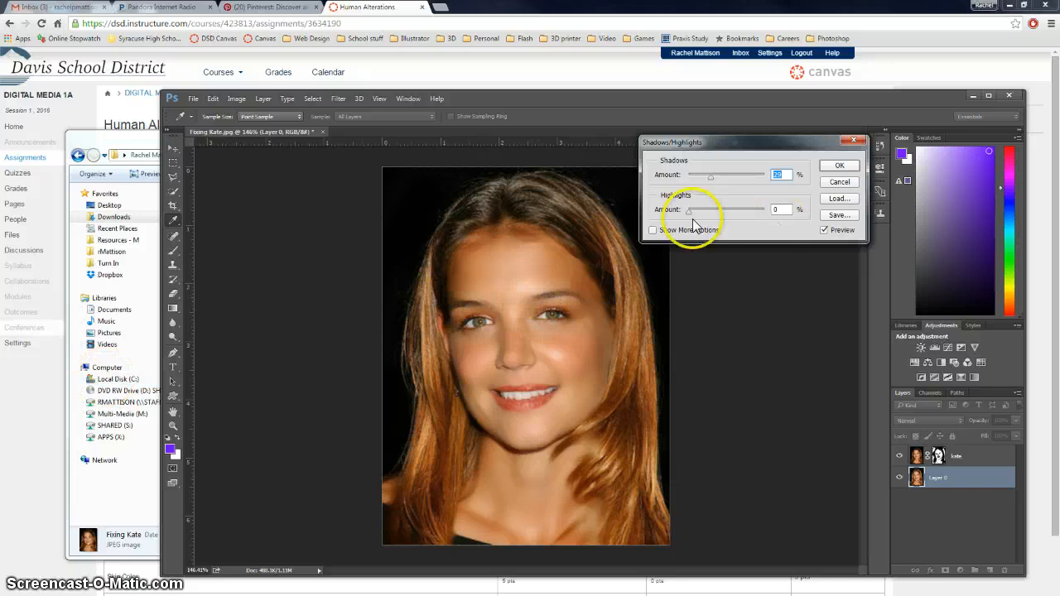
{"action": "mouse_move", "coordinate": [688, 213]}
{"action": "left_mouse_down"}
{"action": "mouse_move", "coordinate": [764, 213]}
{"action": "mouse_move", "coordinate": [652, 240]}
{"action": "mouse_move", "coordinate": [711, 225]}
{"action": "mouse_move", "coordinate": [737, 234]}
{"action": "left_mouse_up"}
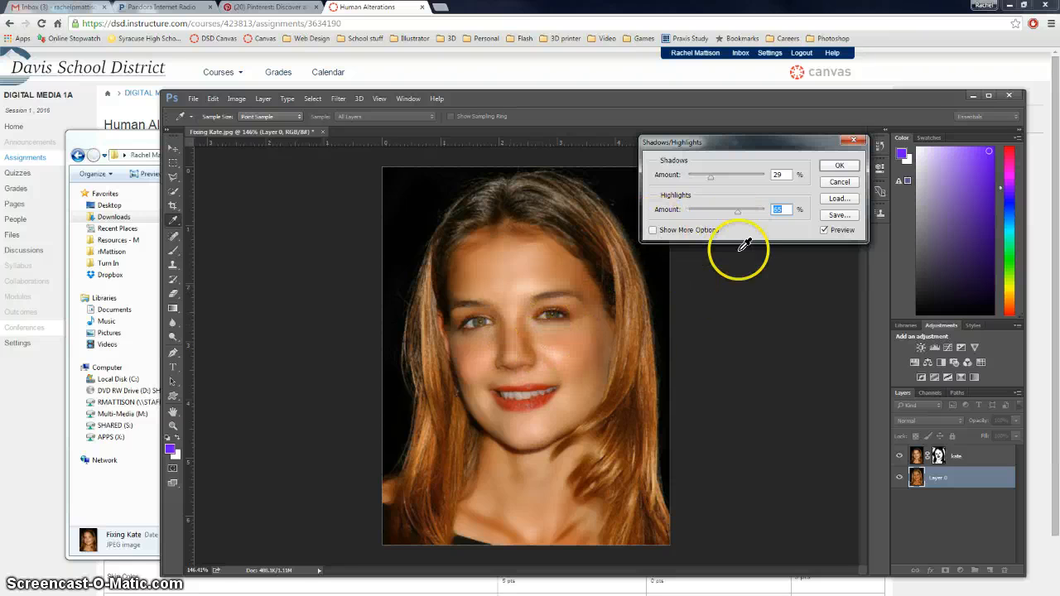
{"action": "left_click_drag", "start_coordinate": [738, 212], "coordinate": [688, 213]}
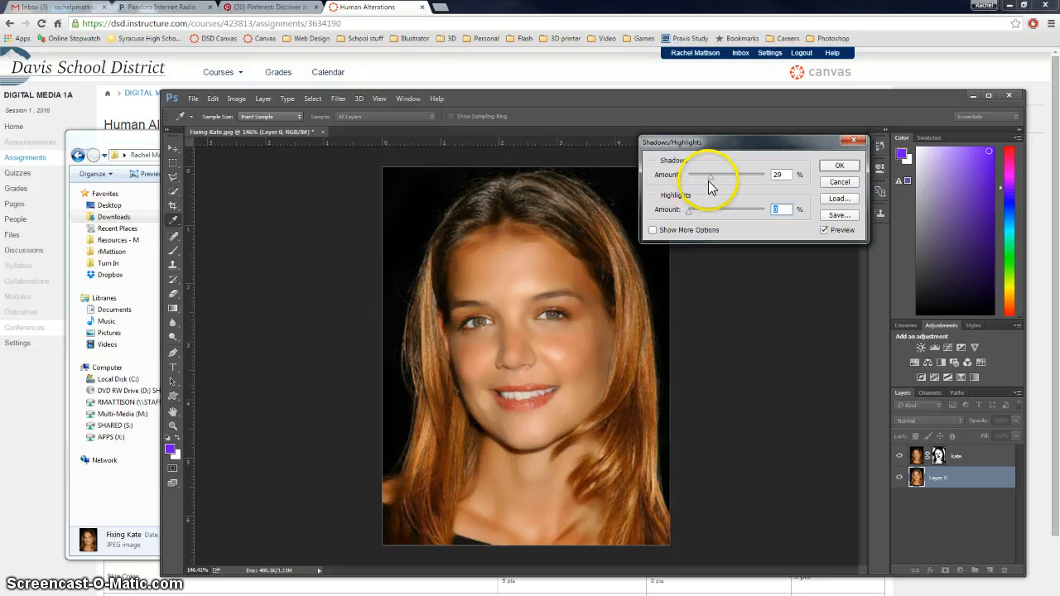
{"action": "left_click_drag", "start_coordinate": [709, 178], "coordinate": [761, 177]}
{"action": "key", "text": "ctrl+z"}
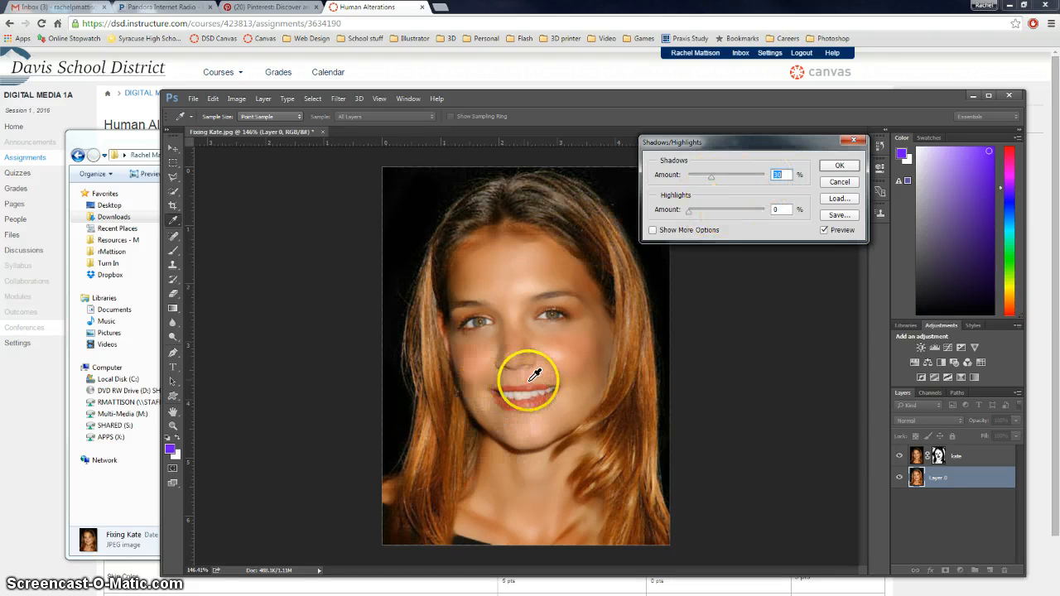
{"action": "left_click", "coordinate": [839, 165]}
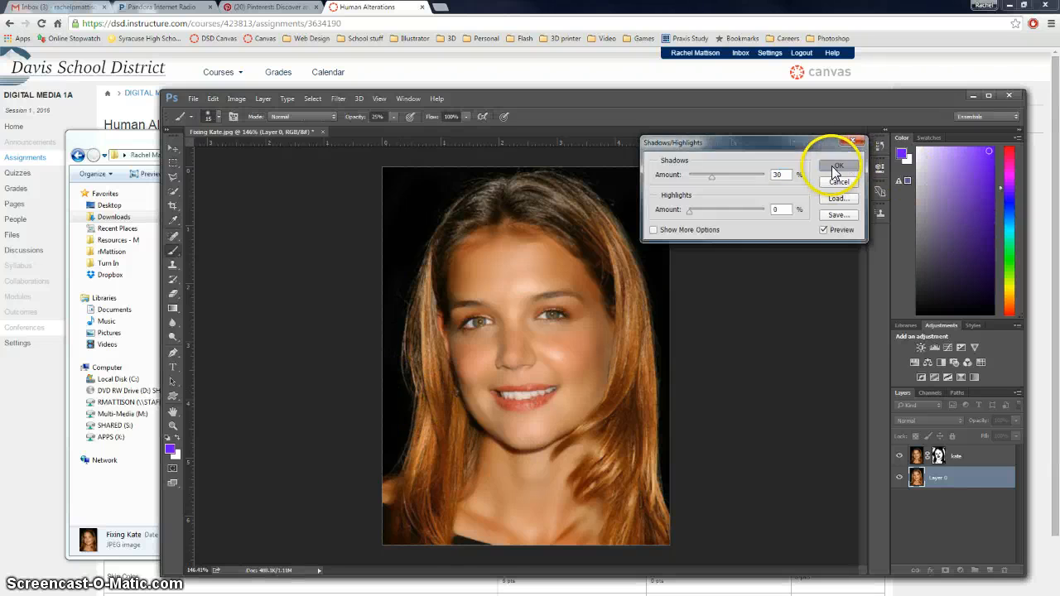
Step: Toggle the visibility of the kate layer to compare the portrait with and without the skin smoothing
{"action": "left_click", "coordinate": [900, 456]}
{"action": "left_click", "coordinate": [901, 458]}
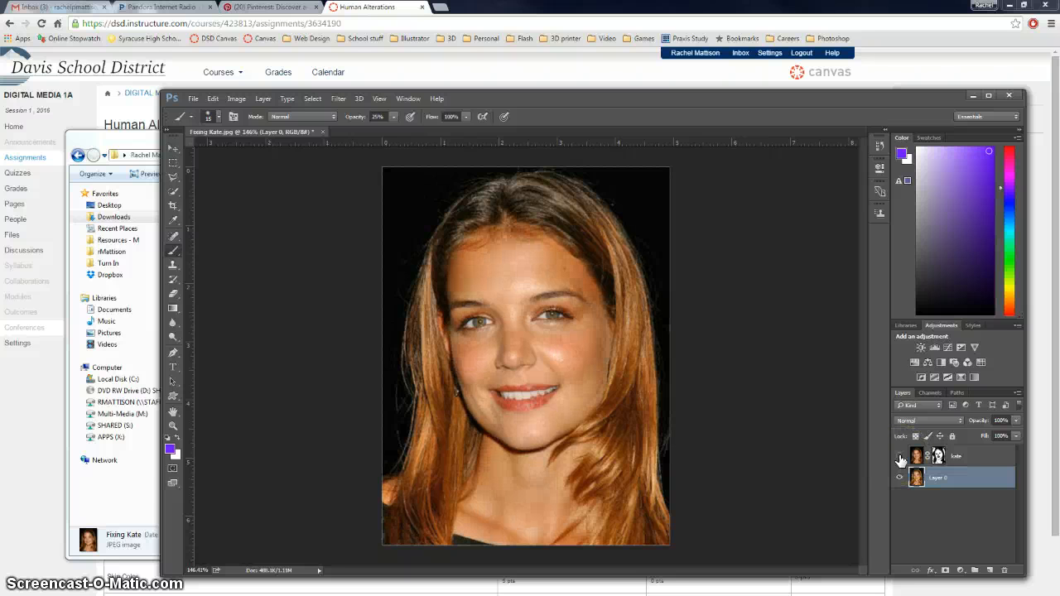
{"action": "left_click", "coordinate": [900, 458]}
{"action": "left_click", "coordinate": [901, 459]}
{"action": "left_click", "coordinate": [900, 458]}
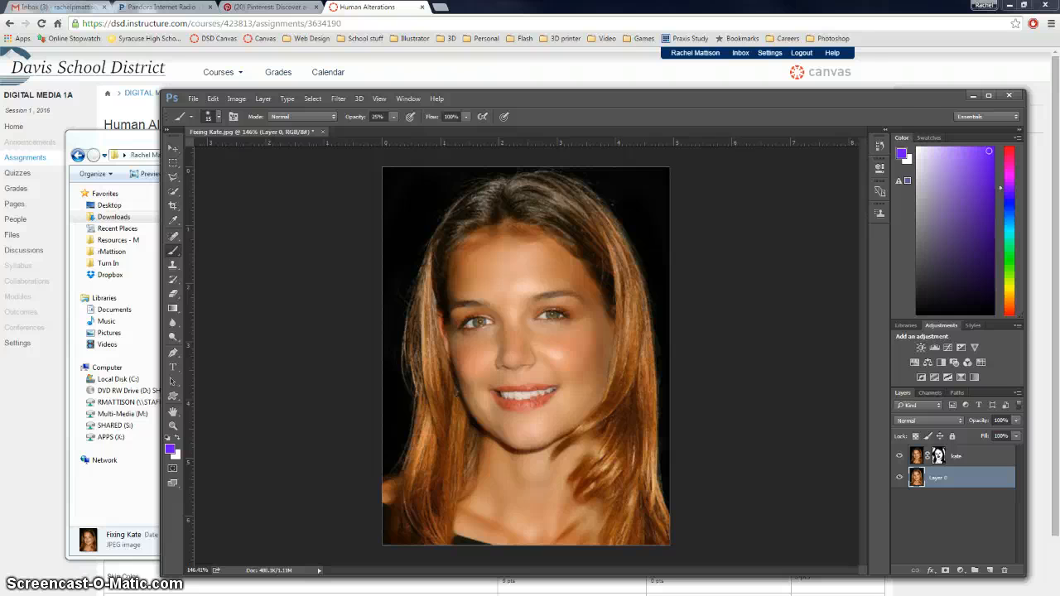
Step: Switch to Snipping Tool, capture the whole retouched portrait as a new snip and copy it
{"action": "key", "text": "alt+Tab"}
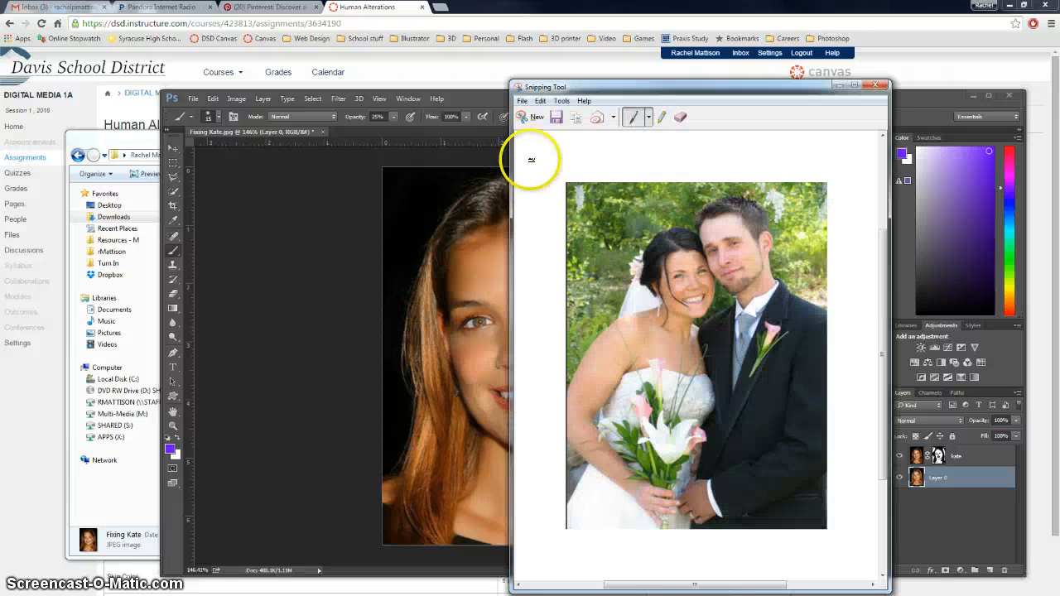
{"action": "left_click", "coordinate": [531, 116]}
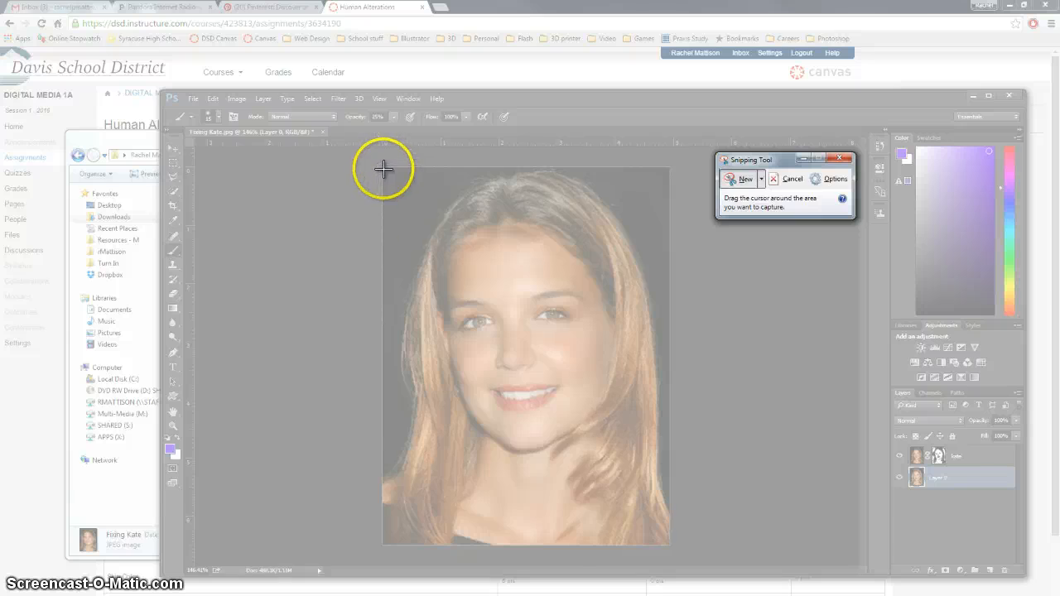
{"action": "left_click_drag", "start_coordinate": [381, 169], "coordinate": [672, 544]}
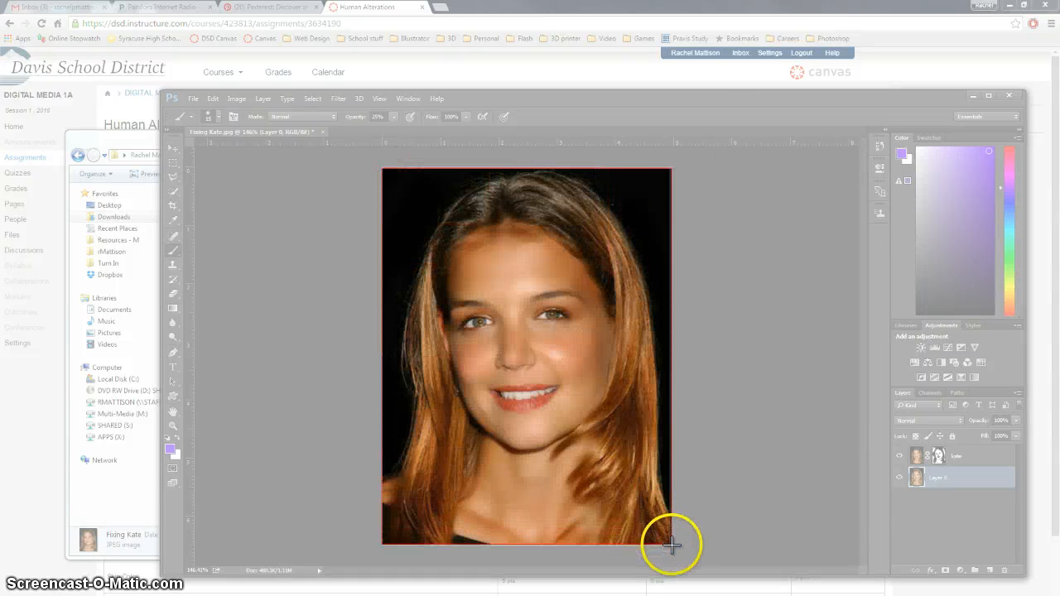
{"action": "left_click", "coordinate": [356, 87]}
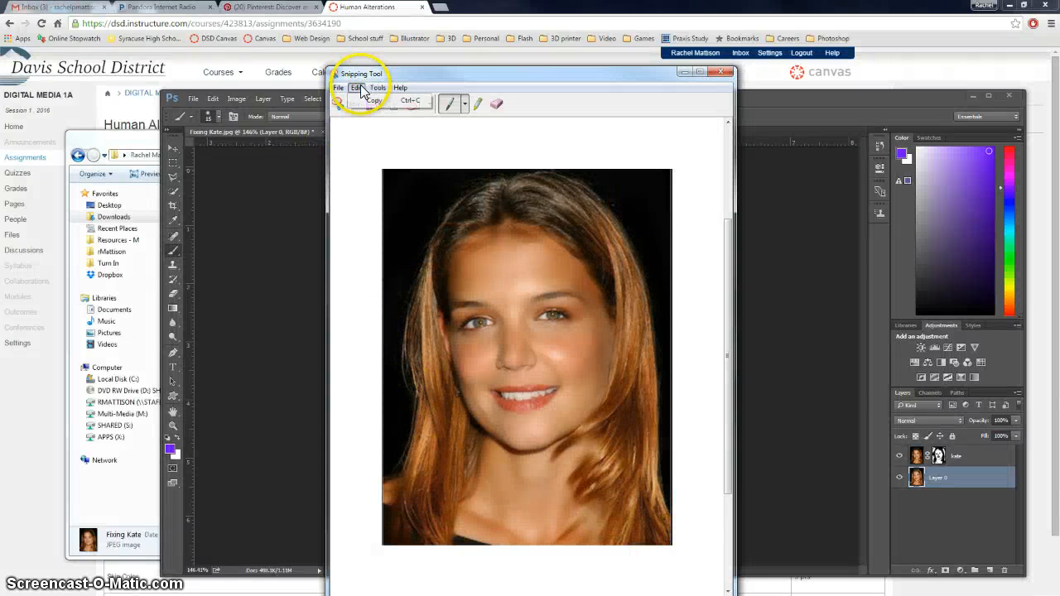
{"action": "left_click", "coordinate": [377, 101]}
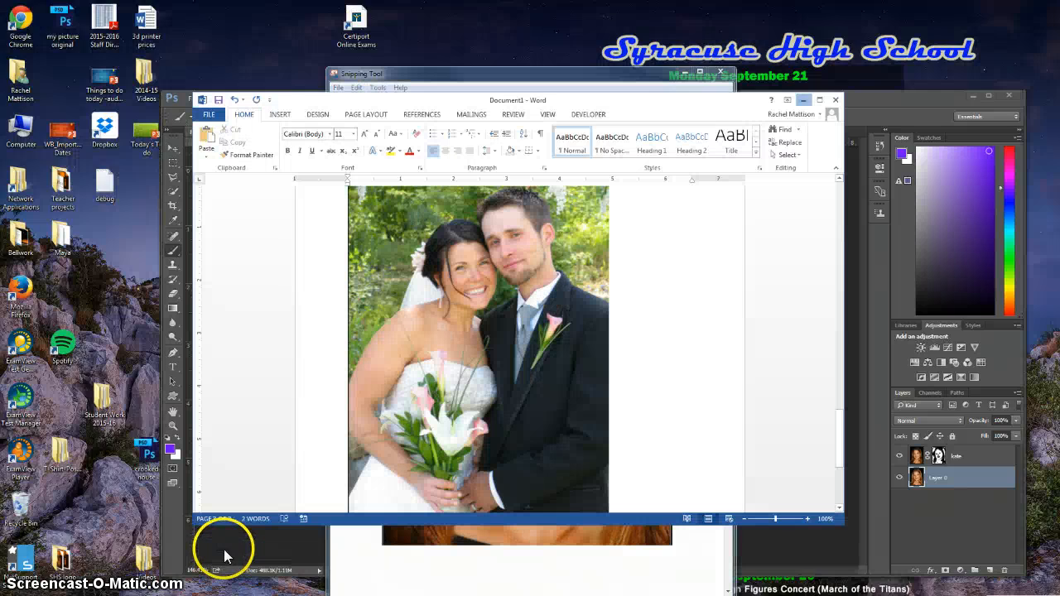
Step: Switch to the Word document and paste the portrait snip below the wedding photo
{"action": "left_click", "coordinate": [224, 554]}
{"action": "scroll", "coordinate": [638, 472], "scroll_direction": "down", "scroll_amount": 1}
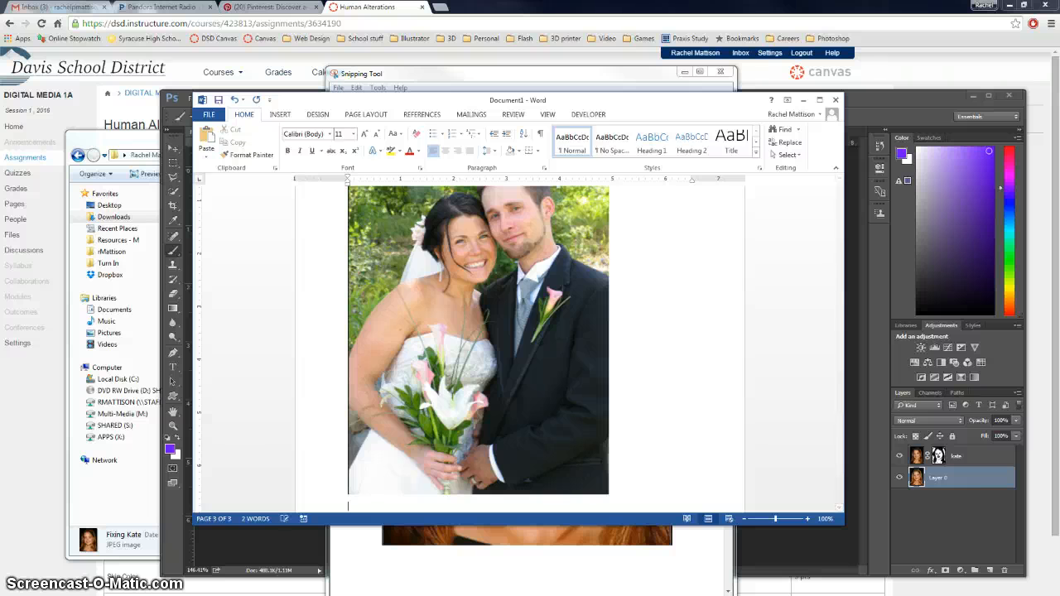
{"action": "key", "text": "ctrl+v"}
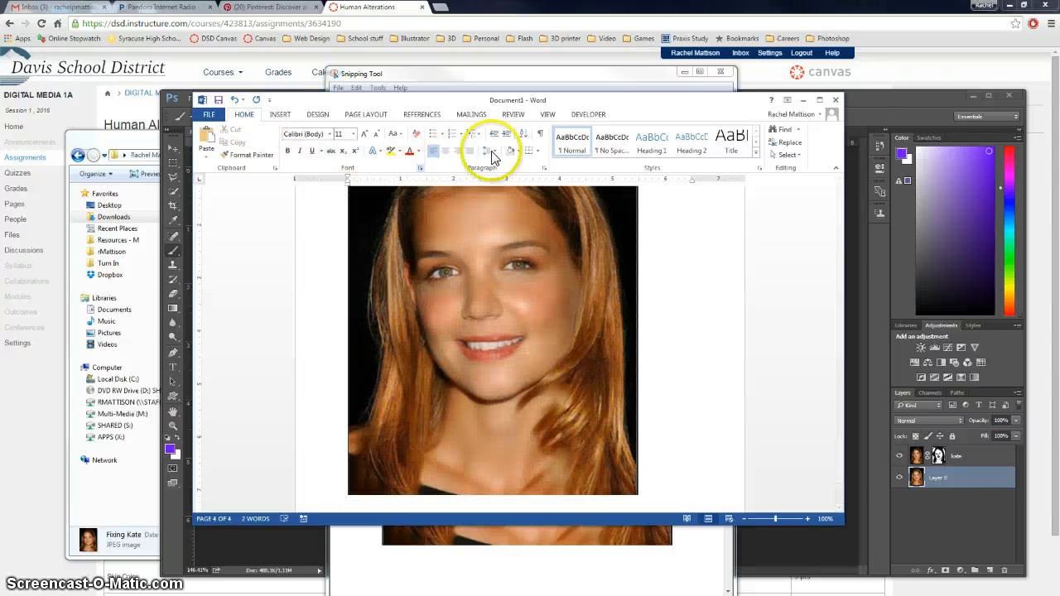
Step: Minimize Word and close Snipping Tool without saving the snip
{"action": "left_click", "coordinate": [802, 99]}
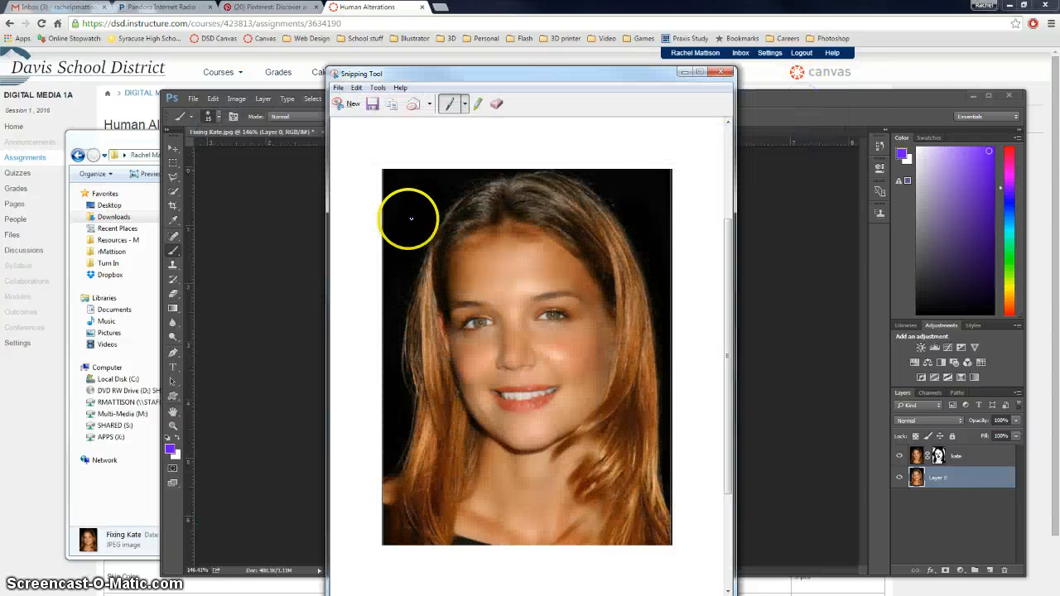
{"action": "left_click", "coordinate": [724, 72]}
{"action": "left_click", "coordinate": [577, 349]}
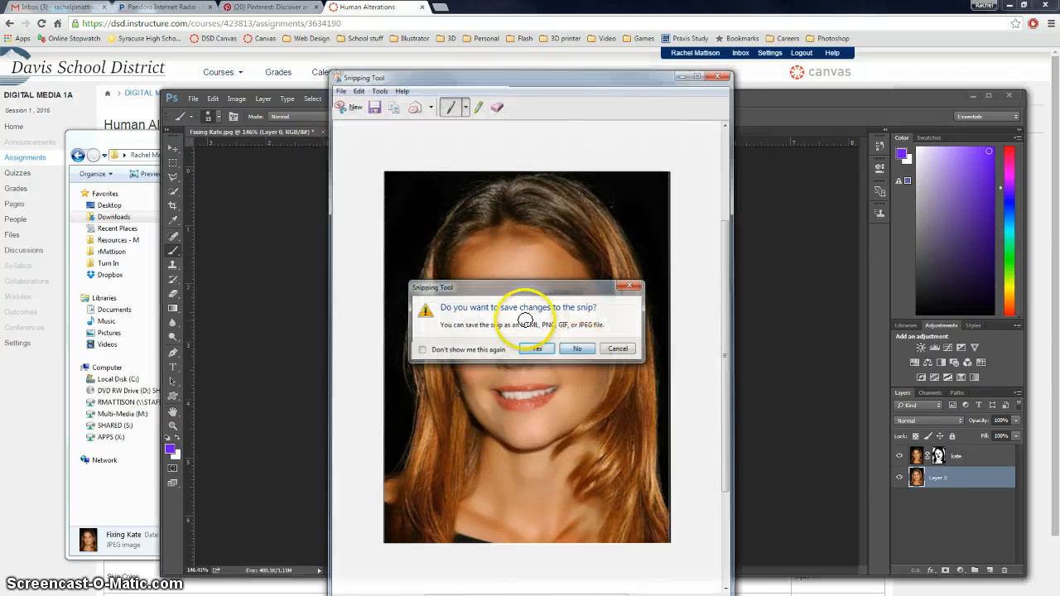
Step: Save the retouched portrait in the Skin folder as a Photoshop file named Fixing Kate final, keeping its layers
{"action": "left_click", "coordinate": [193, 99]}
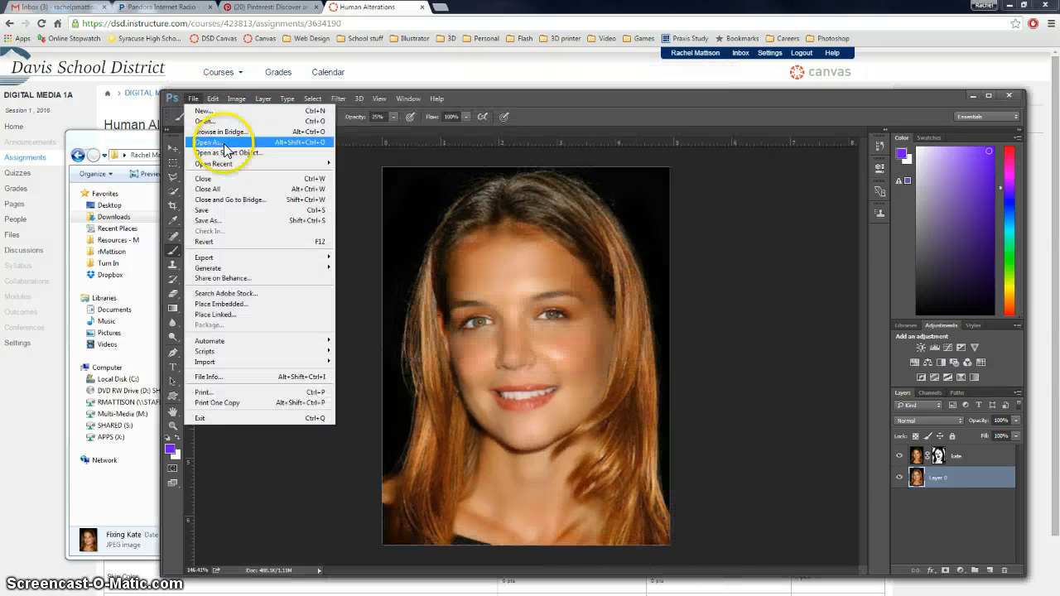
{"action": "left_click", "coordinate": [211, 220]}
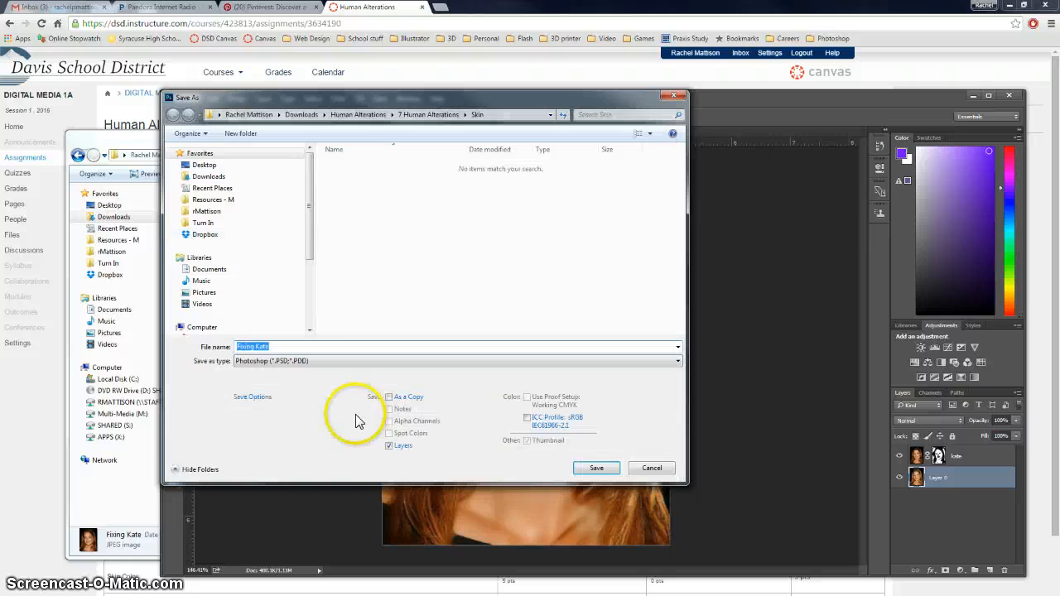
{"action": "left_click", "coordinate": [300, 346]}
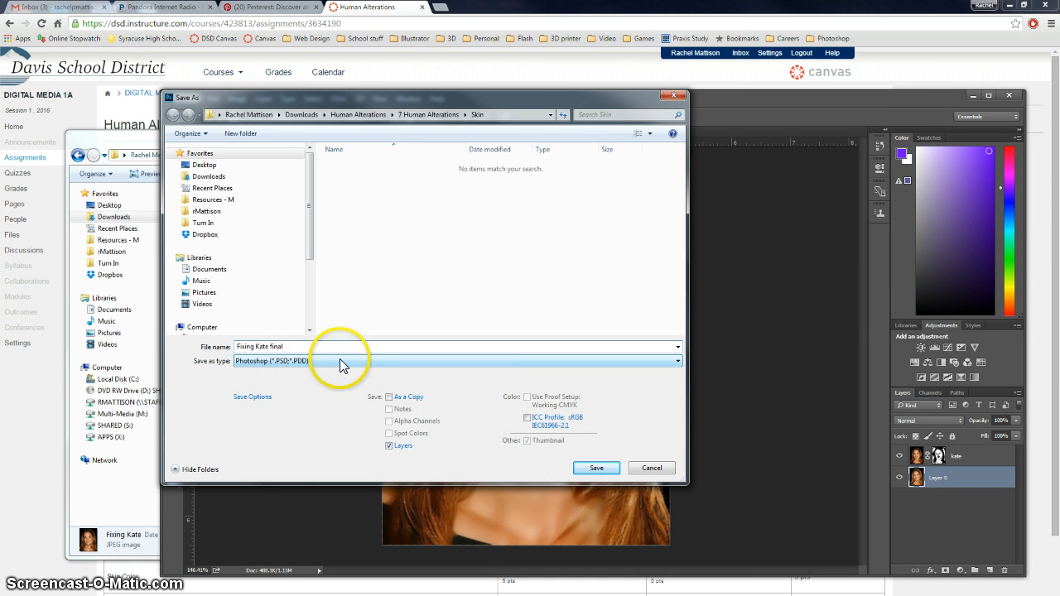
{"action": "left_click", "coordinate": [600, 473]}
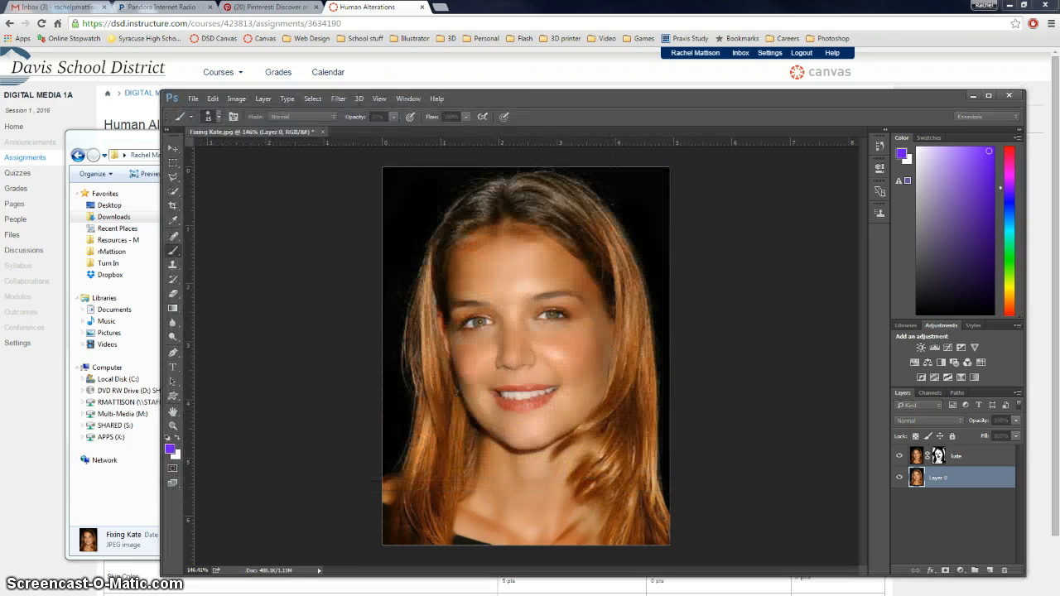